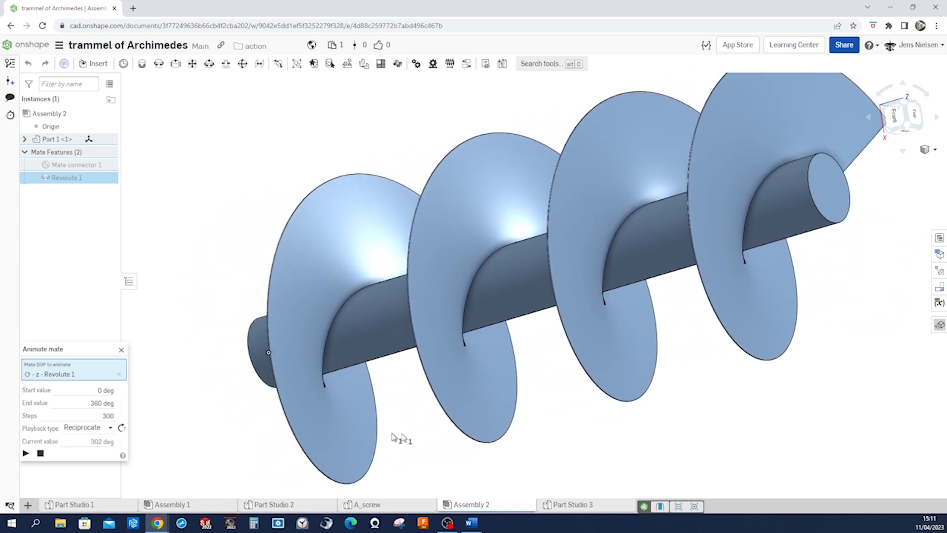
Stop the Revolute 1 mate animation of the finished screw and close the animation settings
key("shift+7")
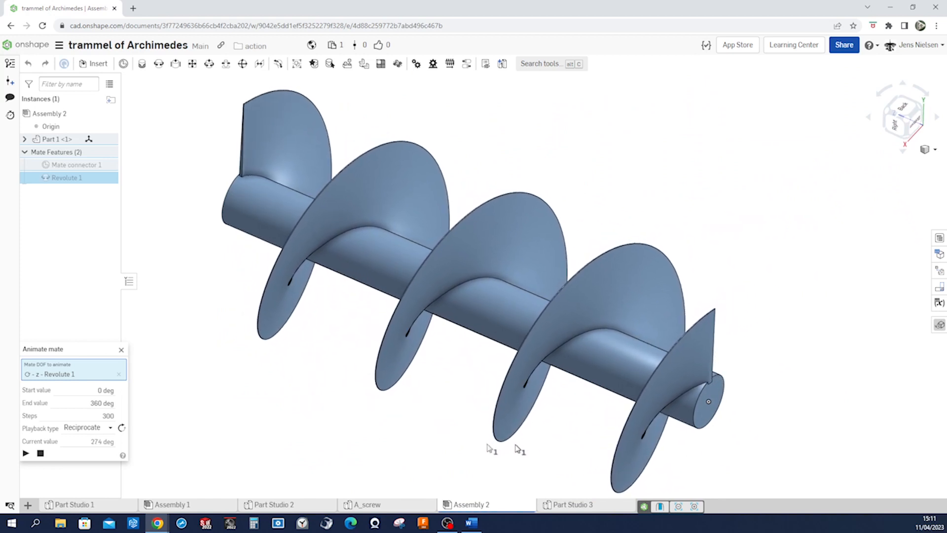
left_click(41, 454)
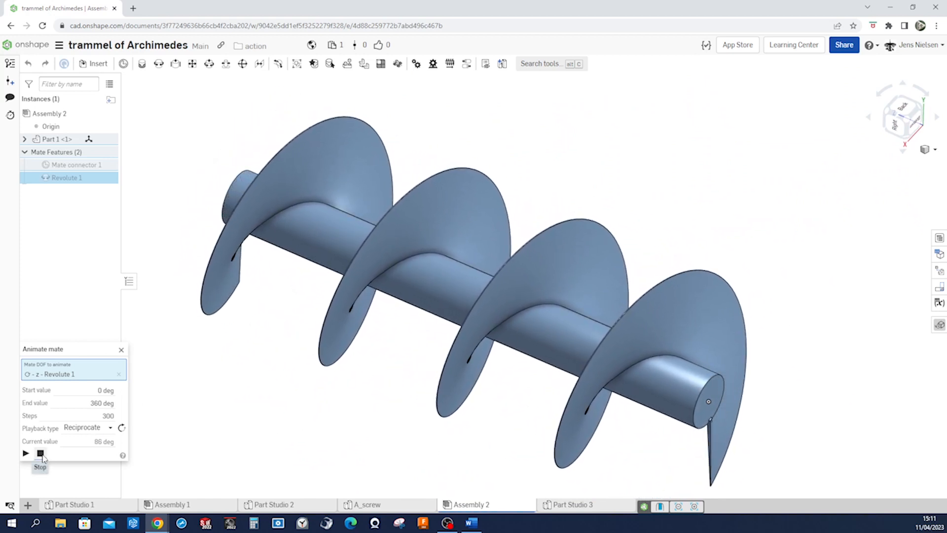
left_click(121, 349)
left_click_drag(102, 10, 946, 325)
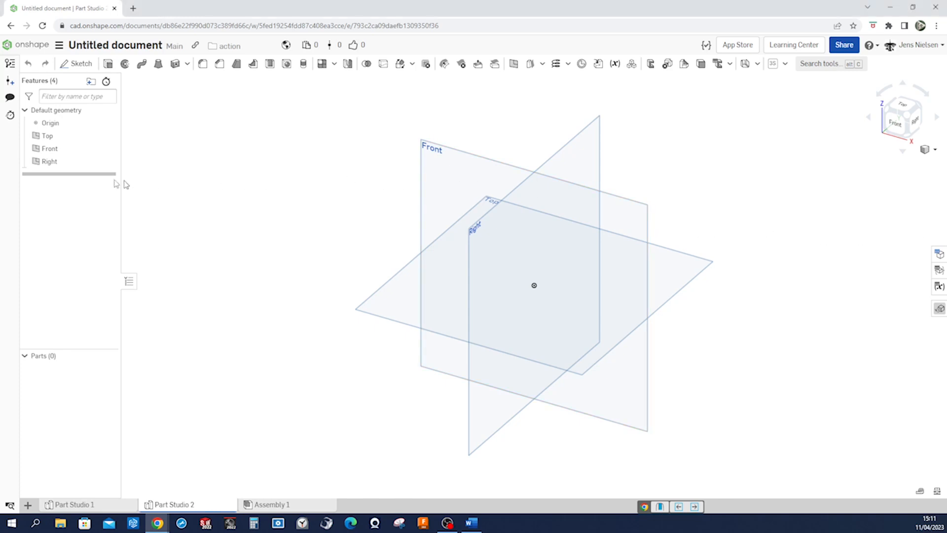
Start a sketch on the Front plane and draw a vertical line about 109 mm long upward from the origin
left_click(56, 150)
right_click(57, 150)
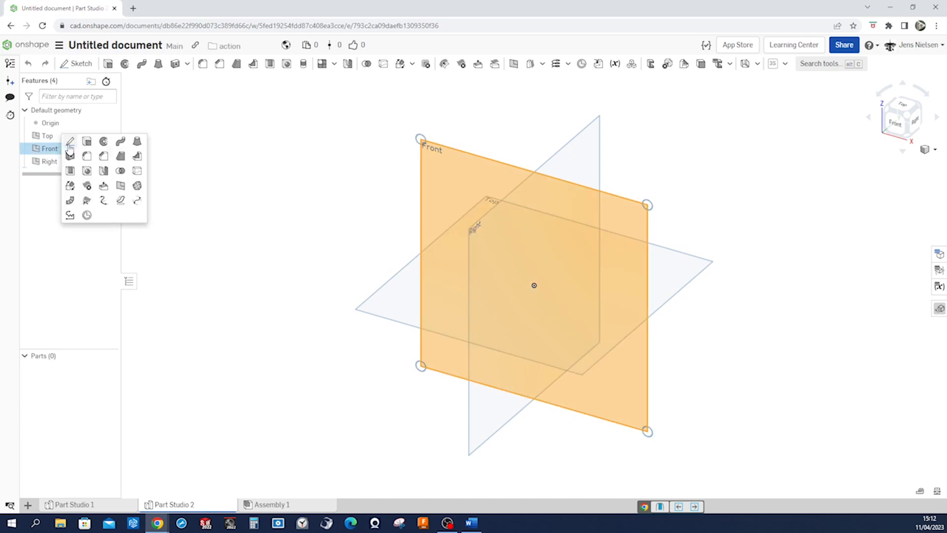
left_click(70, 142)
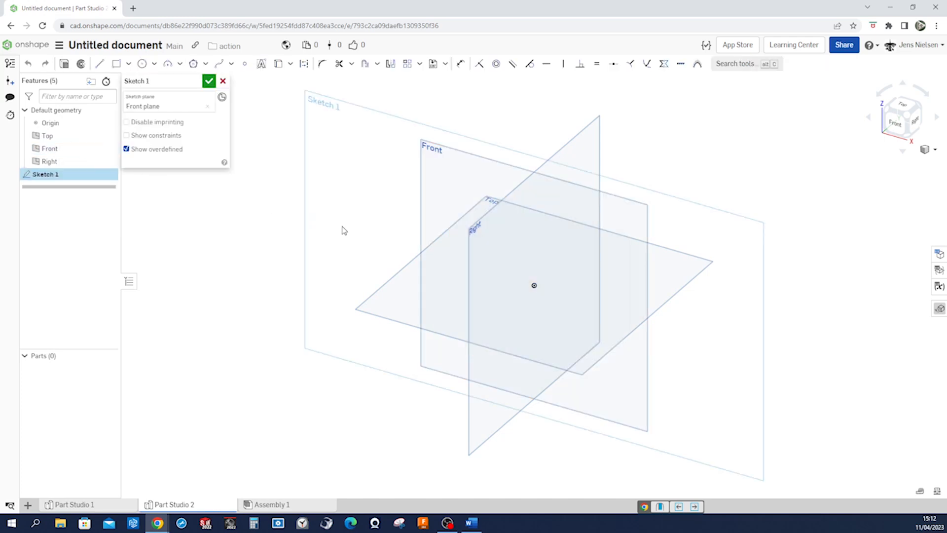
key("s")
left_click(386, 219)
left_click(534, 285)
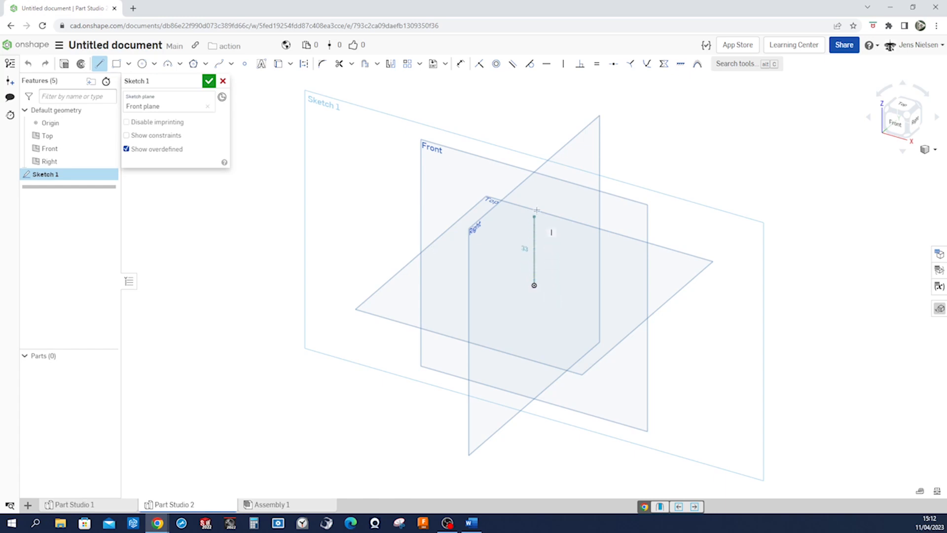
left_click(536, 122)
key("Escape")
Dimension the vertical line to 1800 mm and finish the sketch
key("d")
left_click(535, 156)
left_click(552, 160)
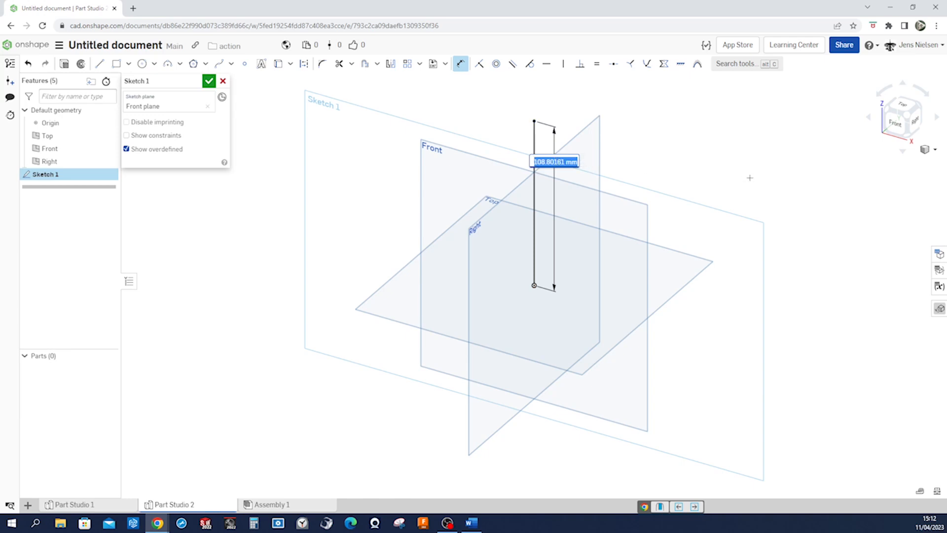
type("1800")
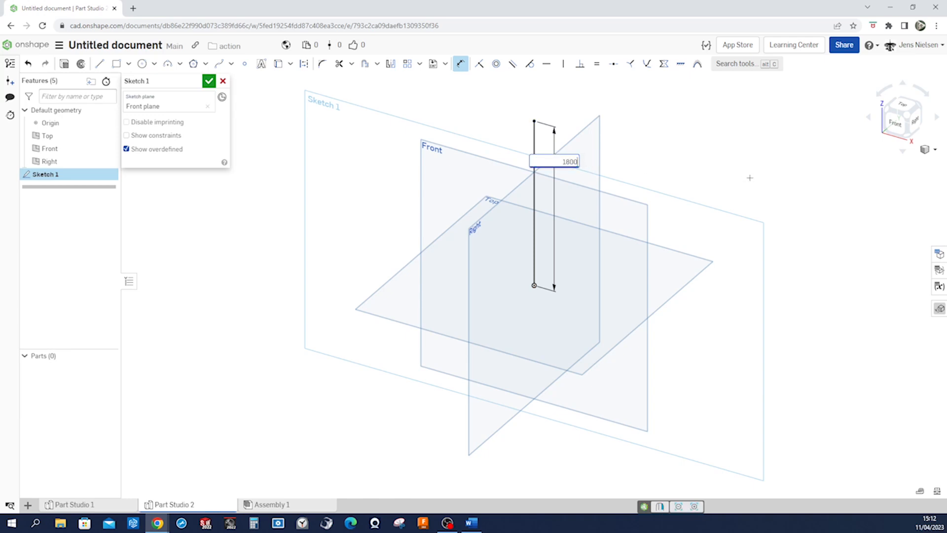
key("Return")
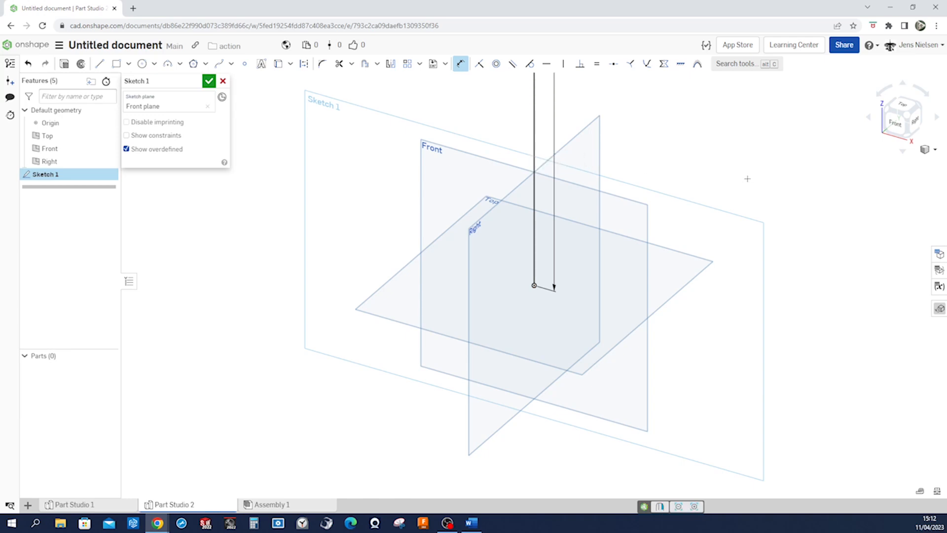
key("f")
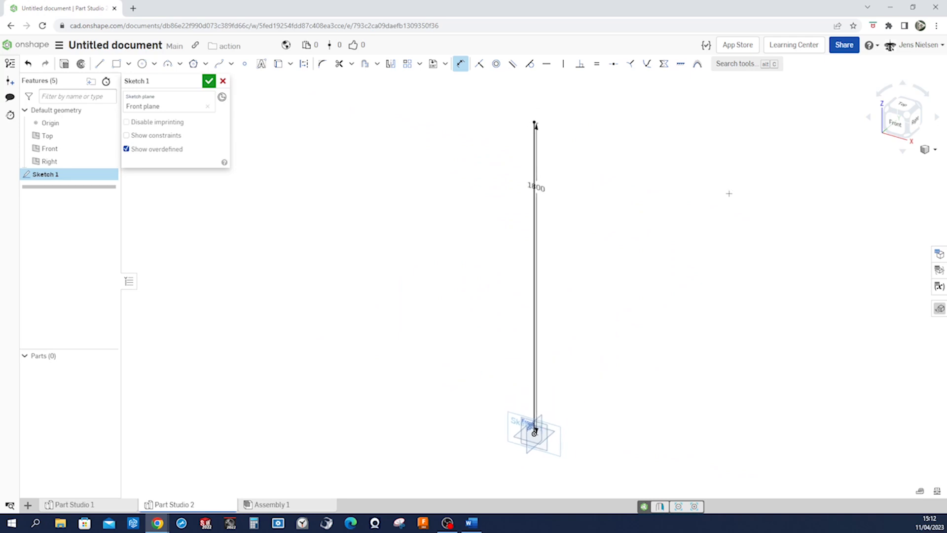
left_click(209, 81)
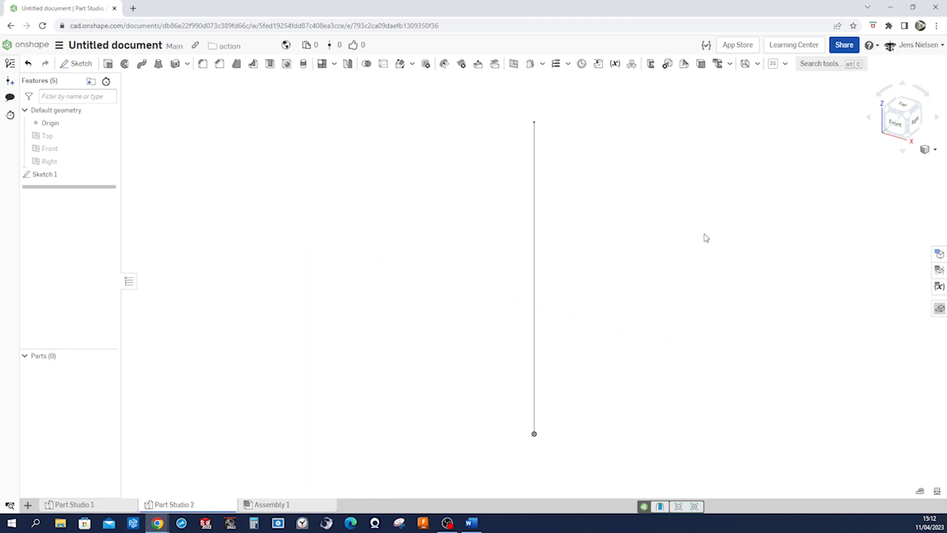
Remove the 3D Spiral custom feature from the toolbar
left_click(785, 65)
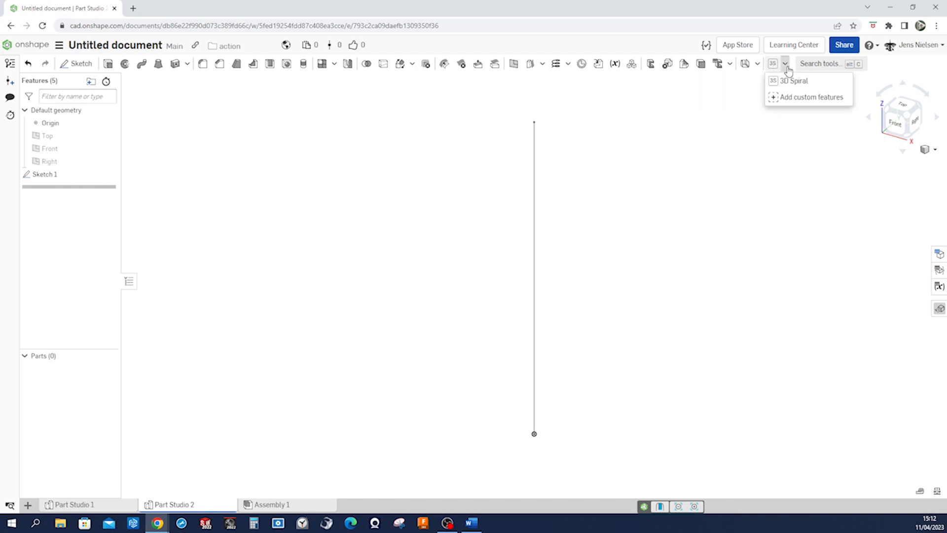
left_click(752, 113)
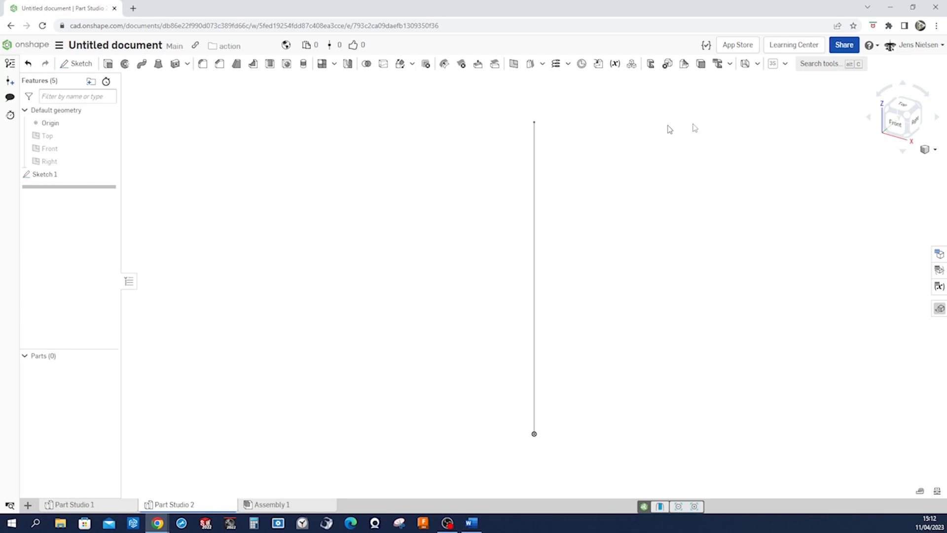
left_click(785, 64)
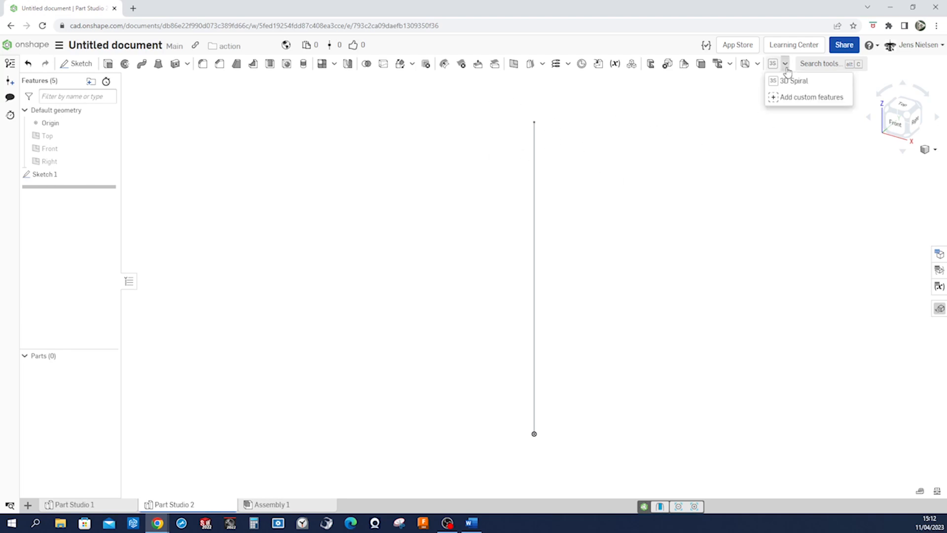
left_click(786, 98)
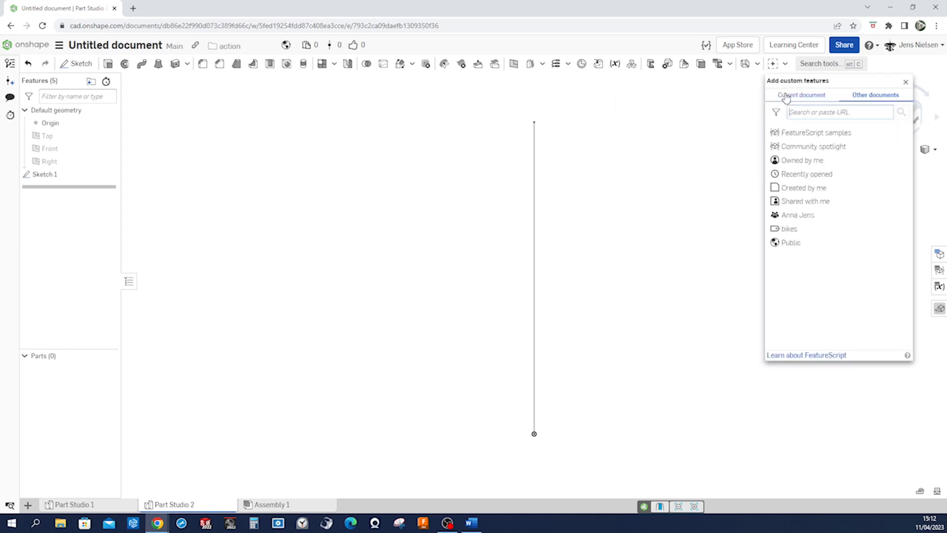
left_click(785, 64)
right_click(777, 81)
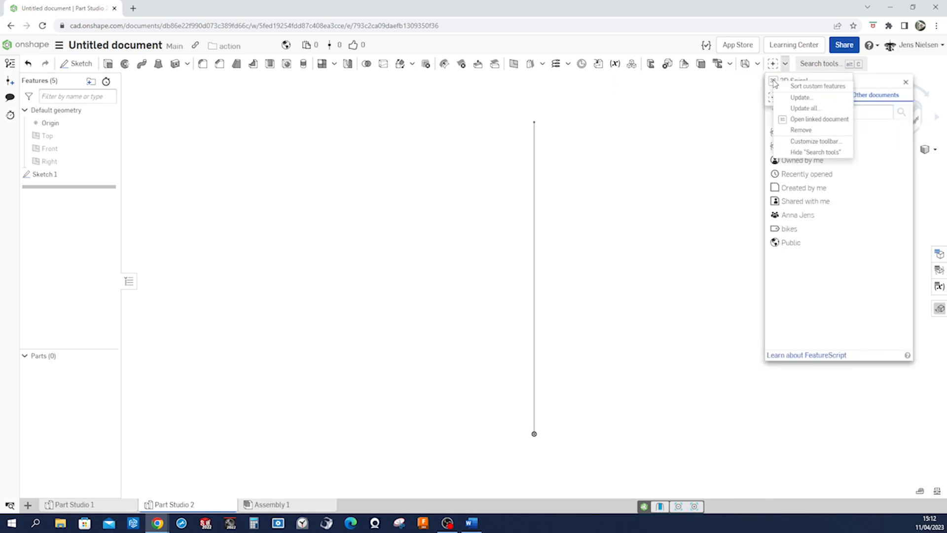
left_click(795, 132)
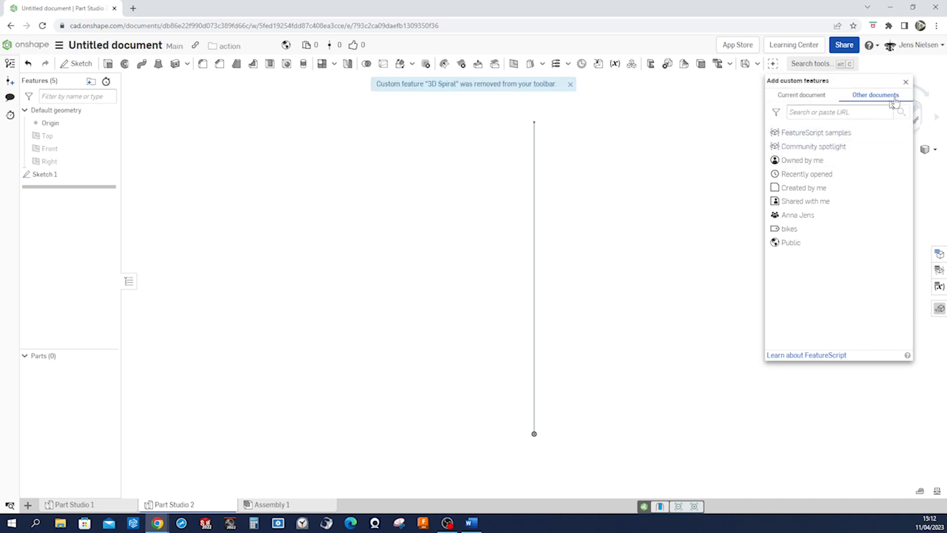
left_click(905, 82)
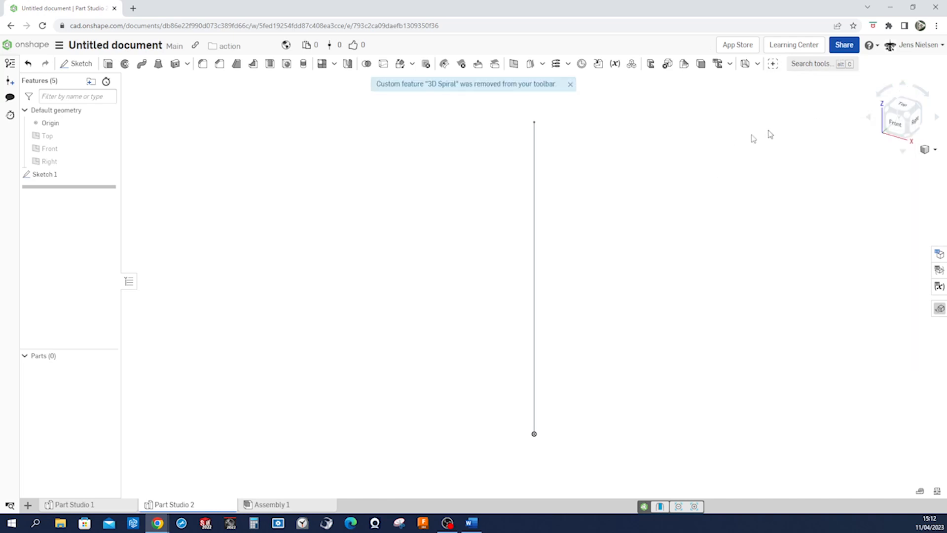
left_click(570, 85)
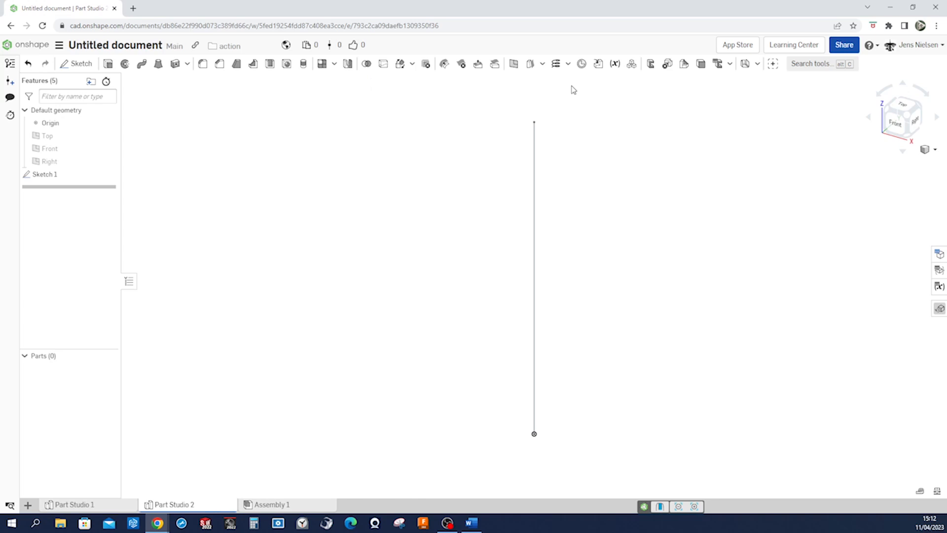
Search other documents for "spline expansion" and add the 3D Spiral custom feature from Spline Expansion - Copy
left_click(772, 65)
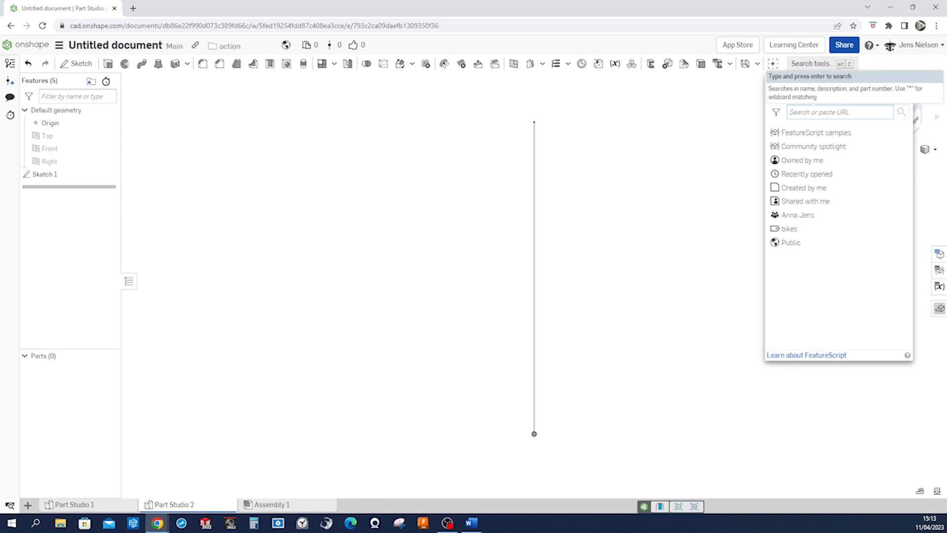
type("spline expansion")
key("Return")
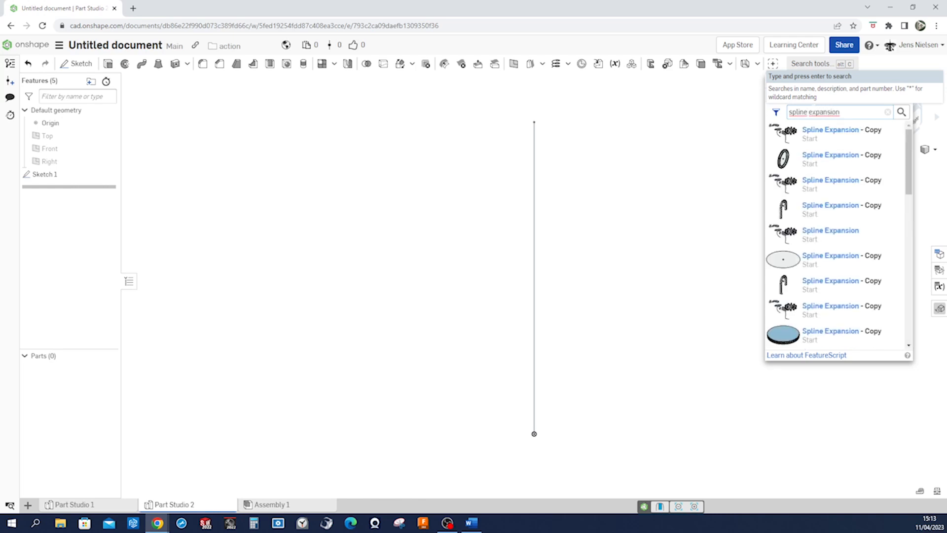
left_click(828, 131)
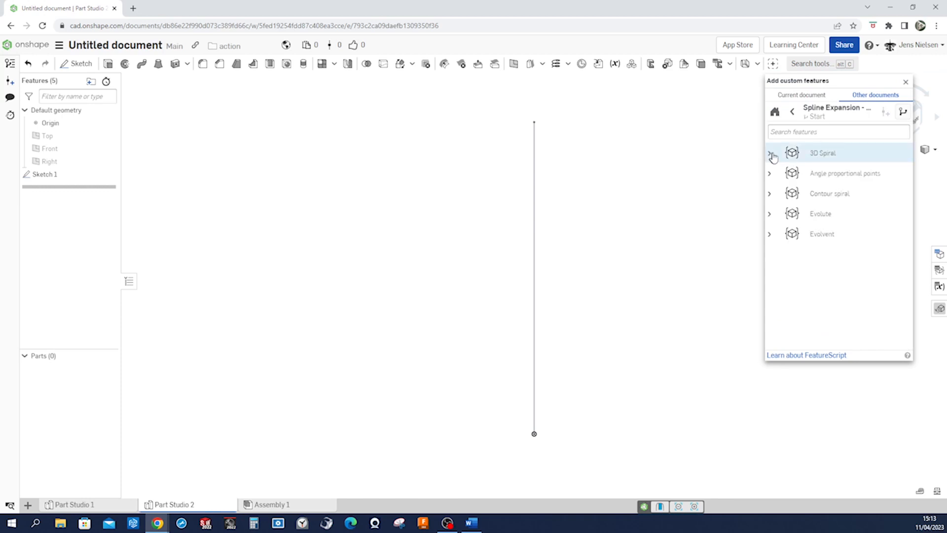
left_click(768, 153)
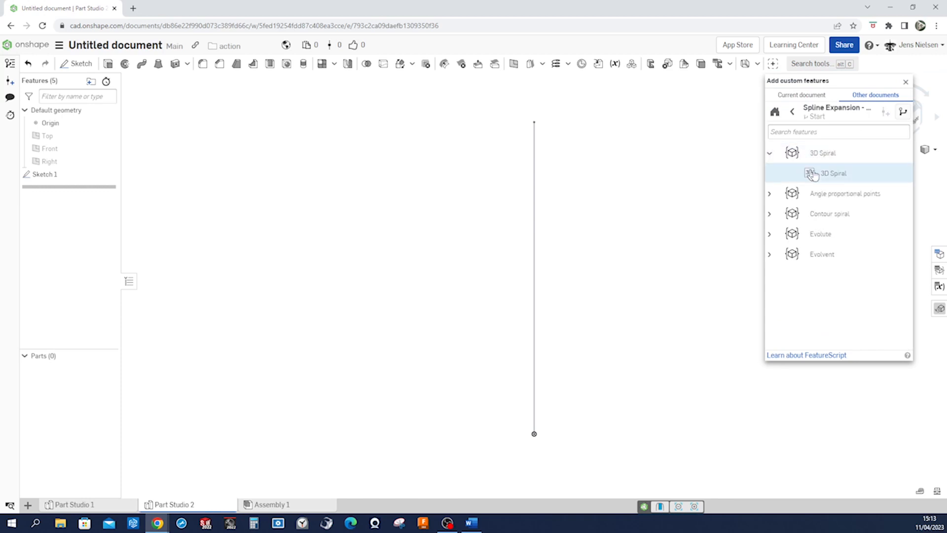
left_click(830, 177)
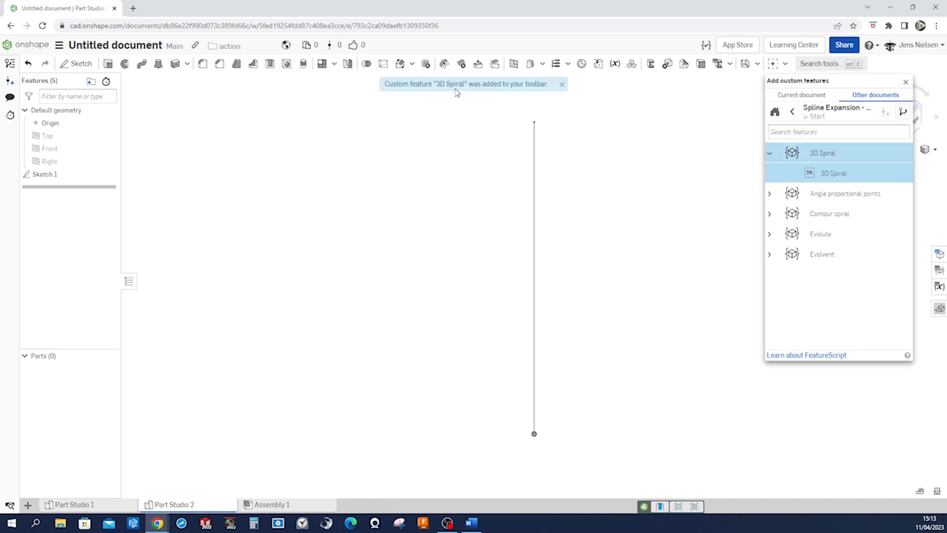
left_click(905, 82)
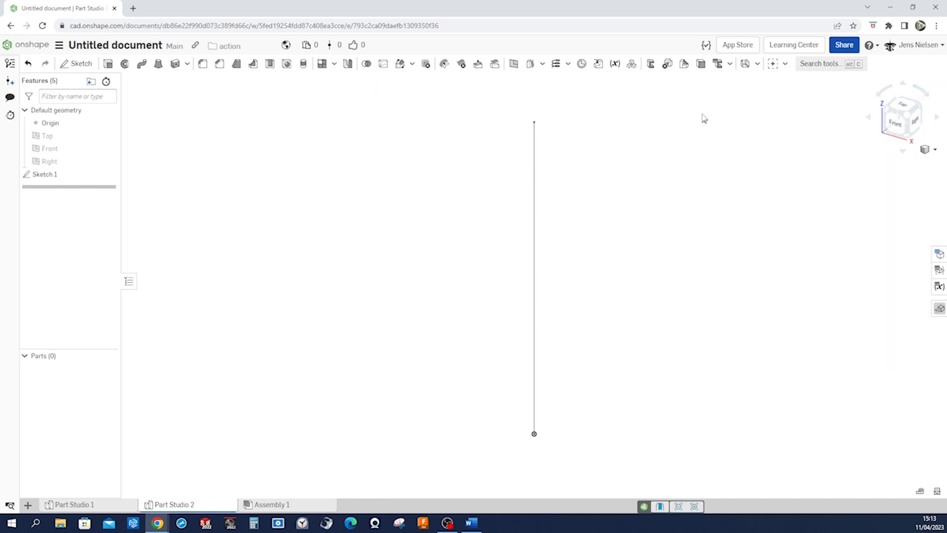
Create a 3D Spiral along the vertical sketch line with radius 388 mm and 4 revolutions, and show Sketch 1
left_click(777, 67)
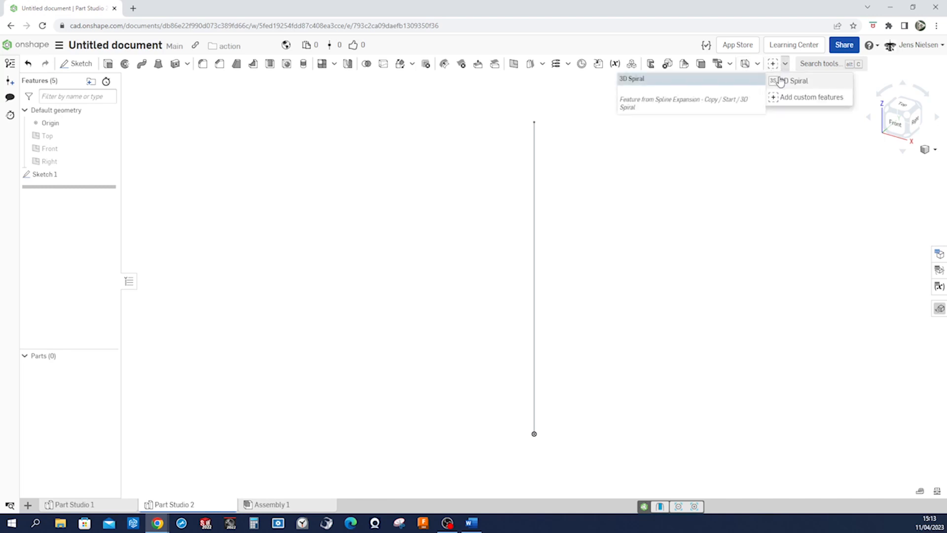
left_click(779, 82)
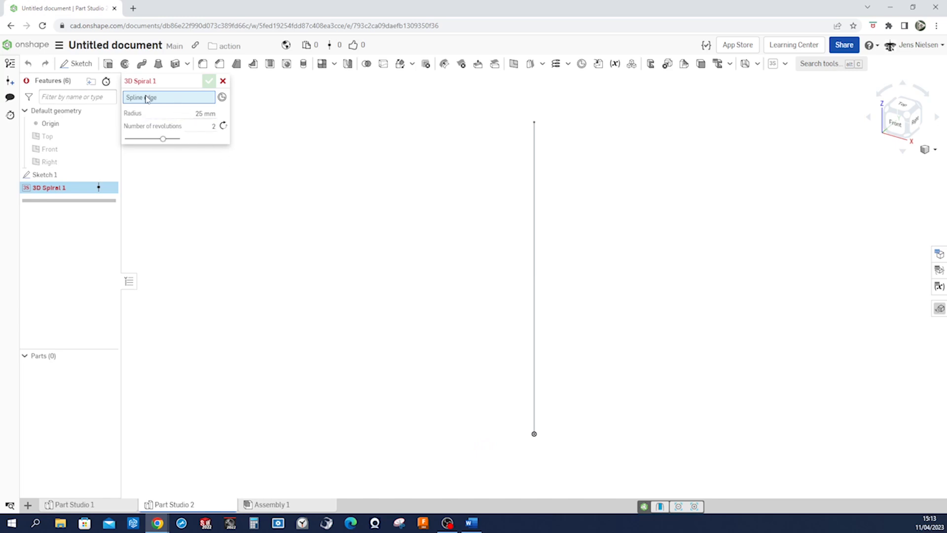
left_click(535, 411)
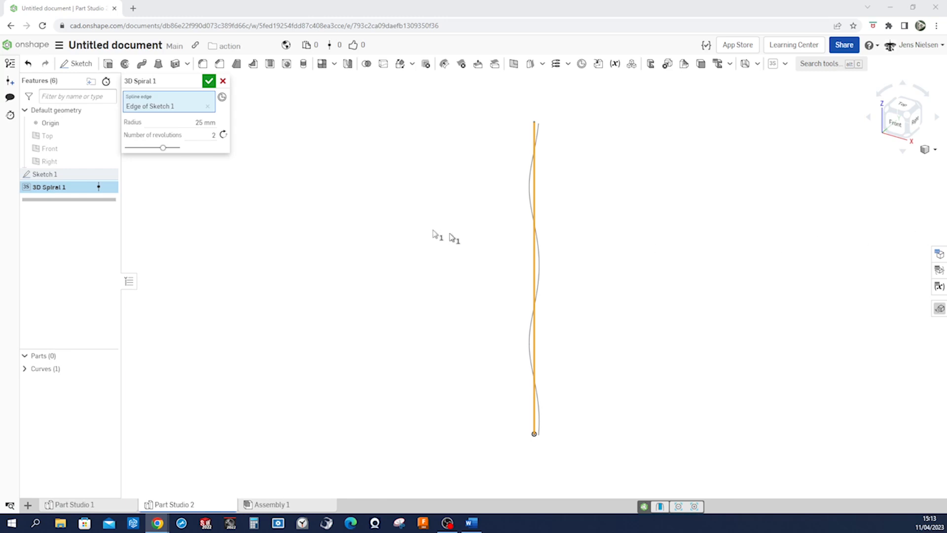
left_click(202, 123)
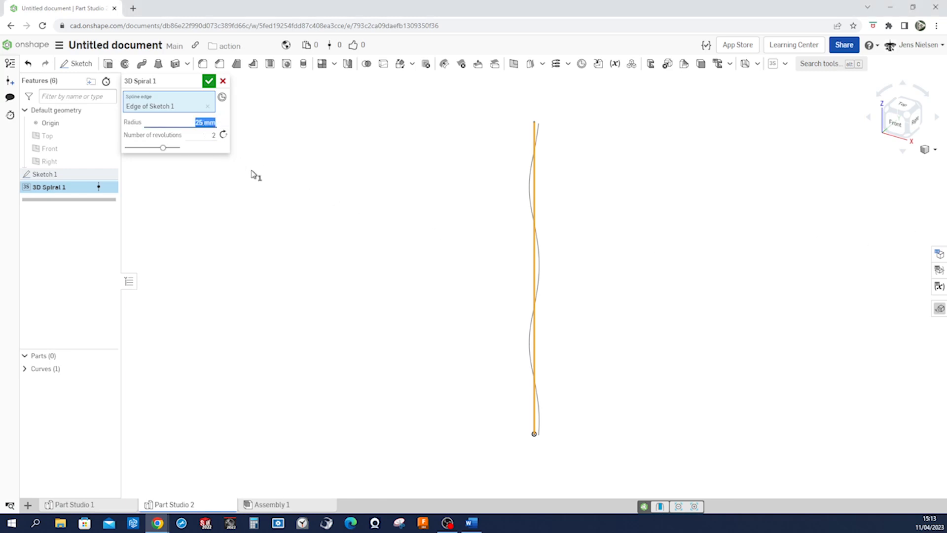
type("388")
left_click(202, 136)
type("4")
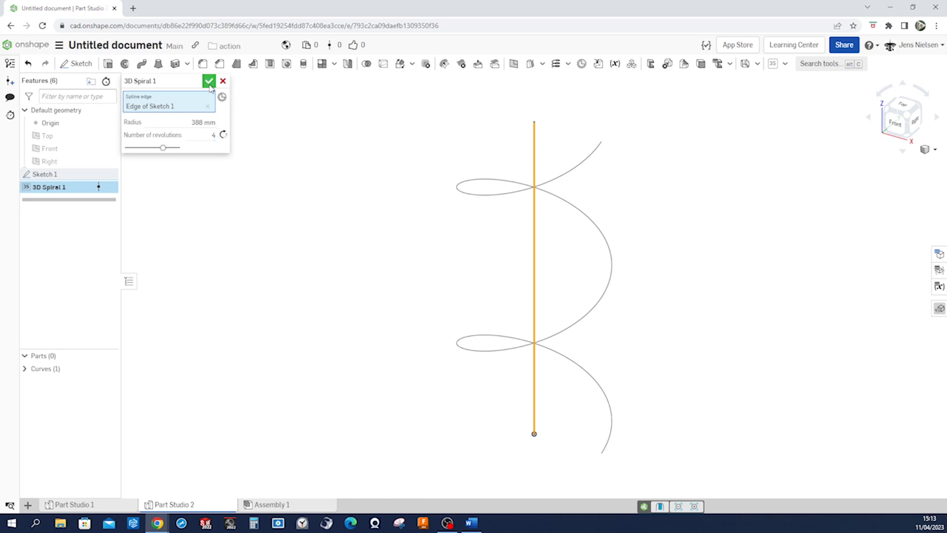
left_click(209, 83)
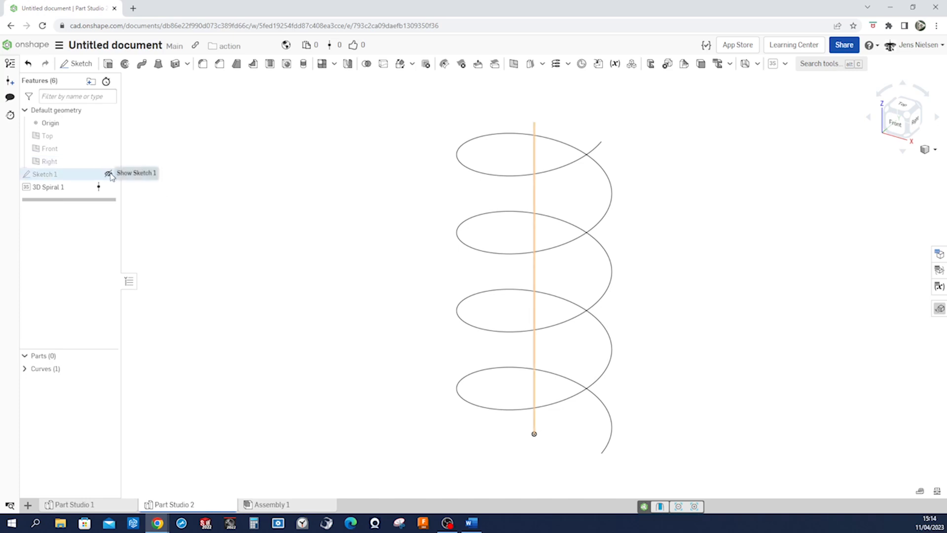
left_click(109, 174)
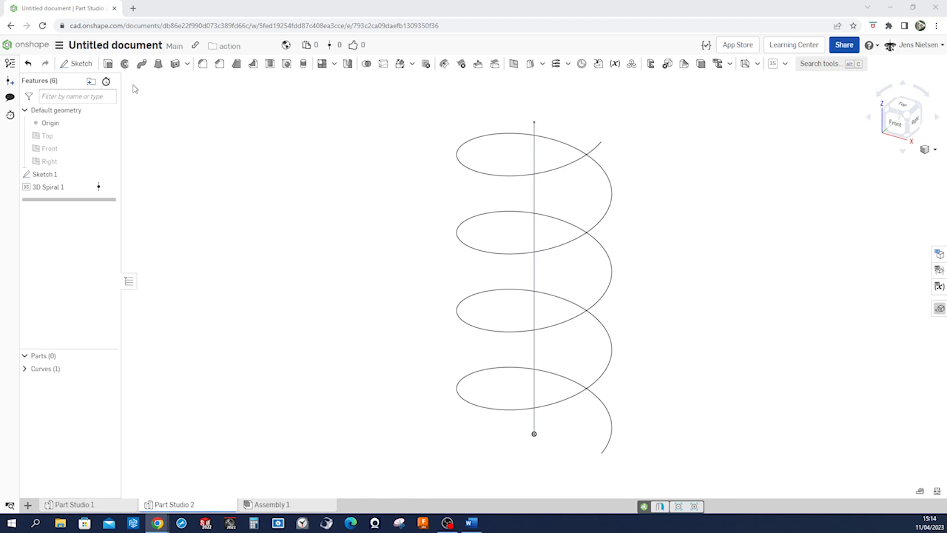
Start a sketch on the Top plane and draw a circle about 316 mm in diameter centred on the origin
left_click(80, 65)
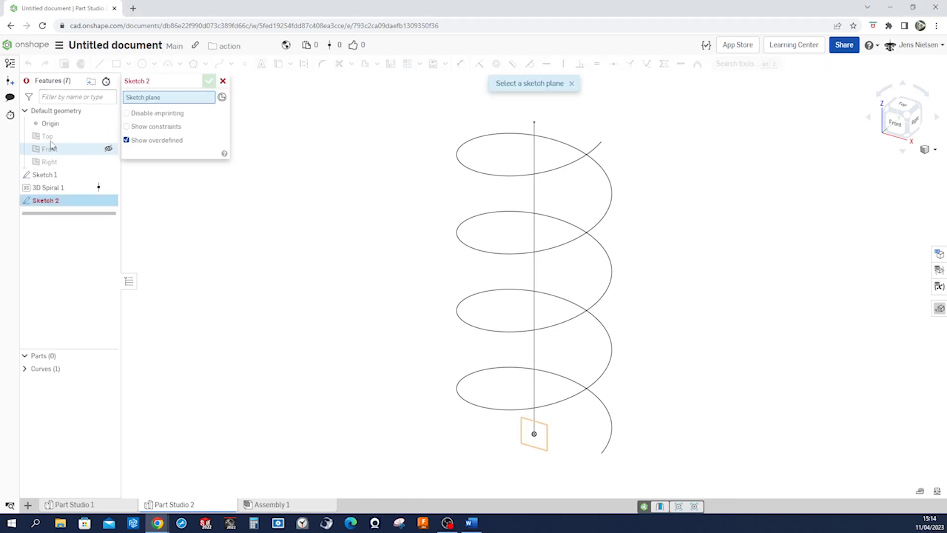
left_click(52, 140)
key("c")
left_click(533, 433)
left_click(565, 441)
Dimension the circle around the origin and set its diameter to 188 mm
key("u")
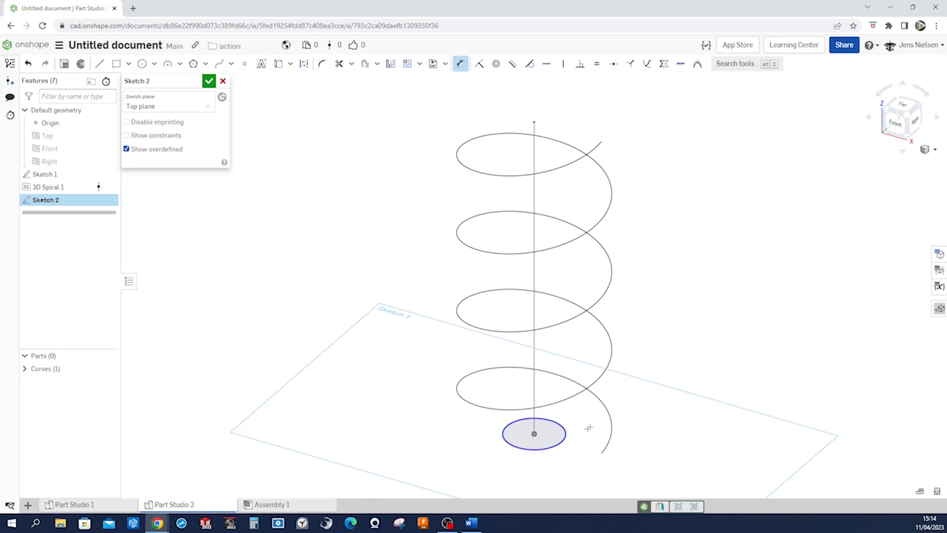
left_click(565, 434)
left_click(593, 427)
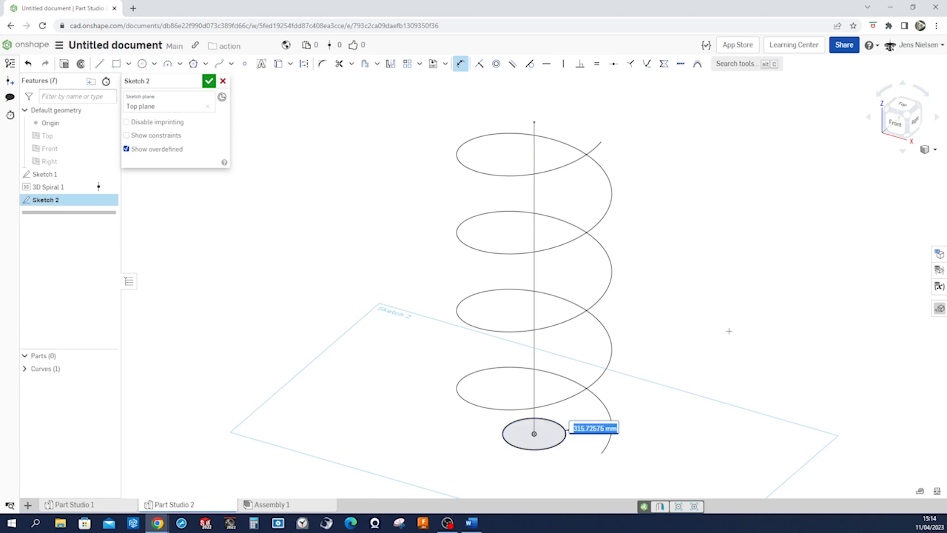
type("188")
key("Return")
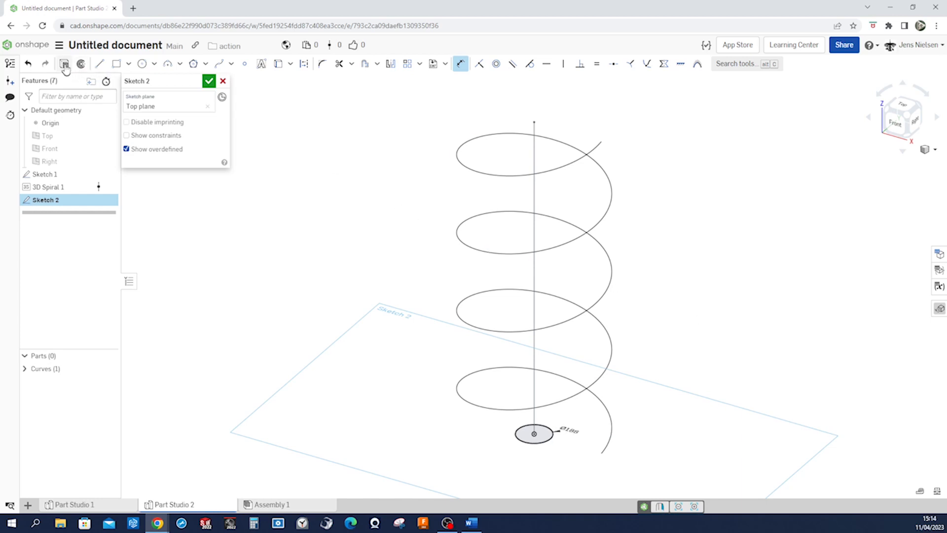
Extrude the circle as a new solid up to the vertex at the upper end of the axis line
left_click(64, 63)
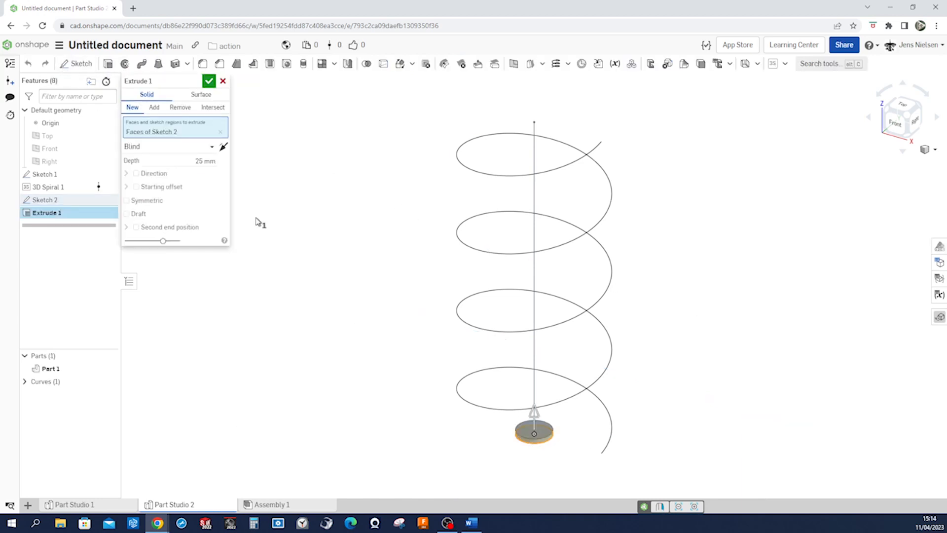
left_click(211, 147)
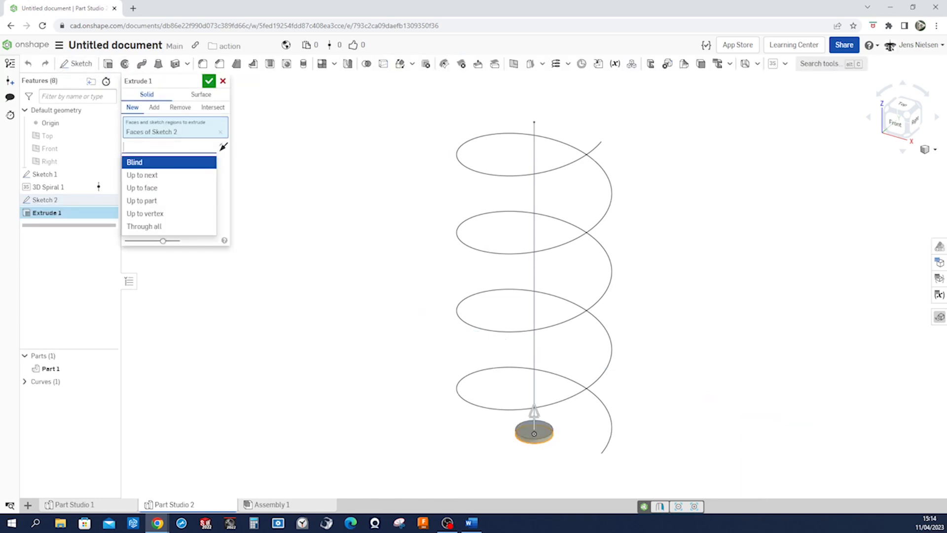
left_click(167, 214)
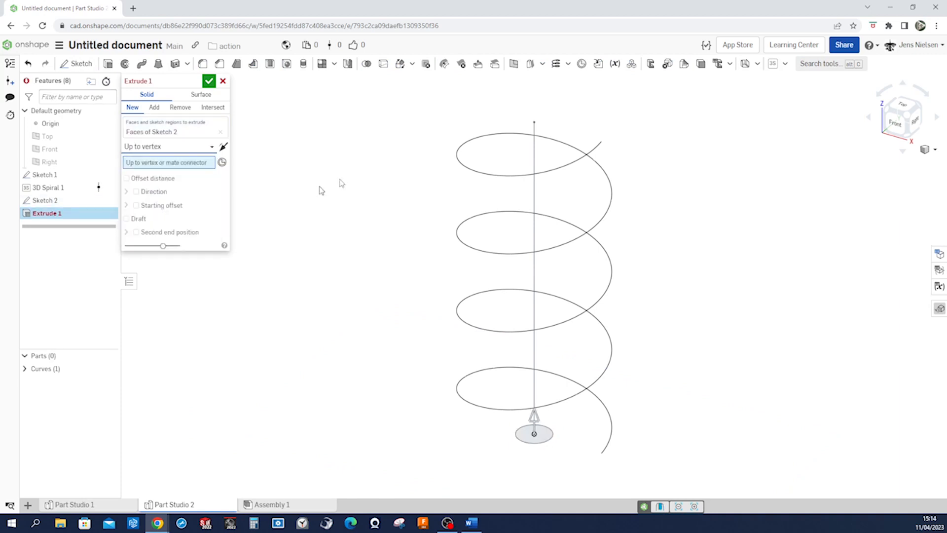
left_click(534, 124)
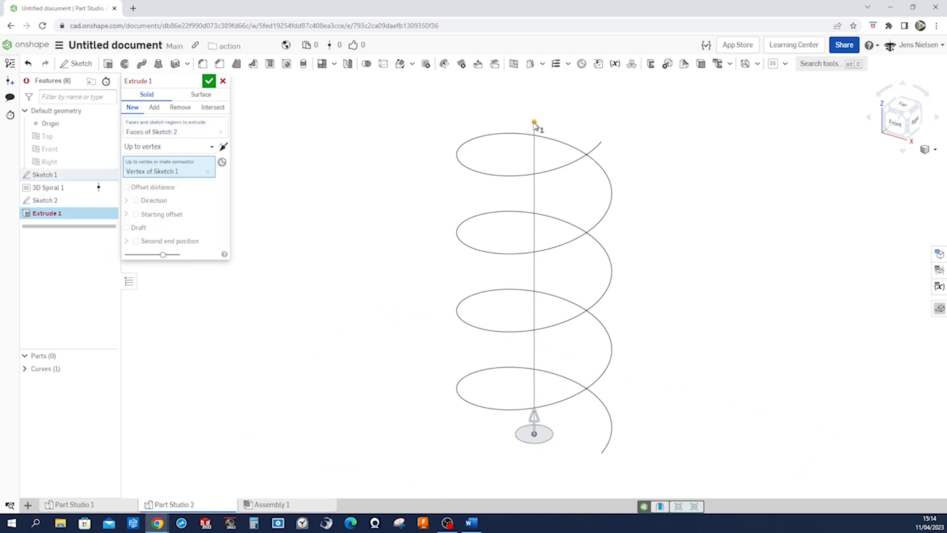
left_click(208, 81)
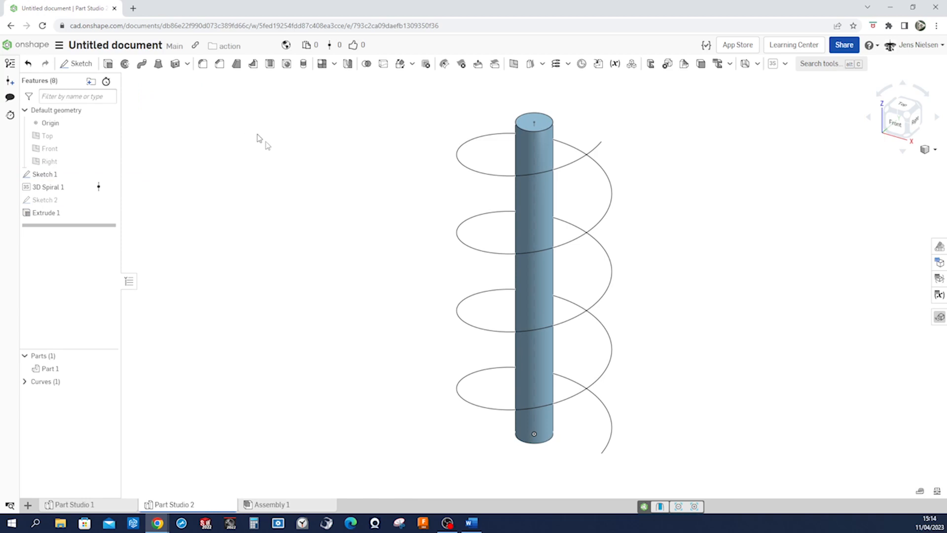
Change the shaft part's appearance to the blue palette colour #8AAED6
right_click(60, 369)
left_click(104, 402)
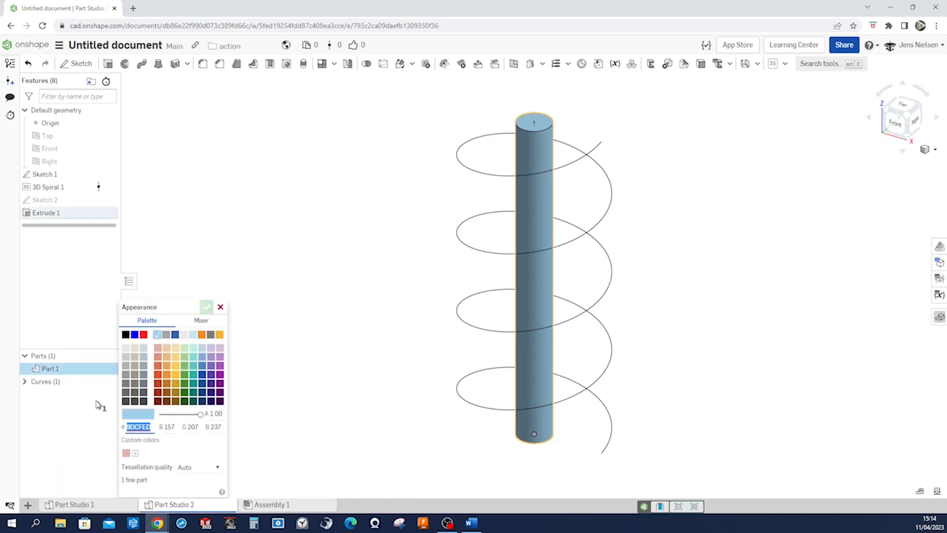
left_click(195, 358)
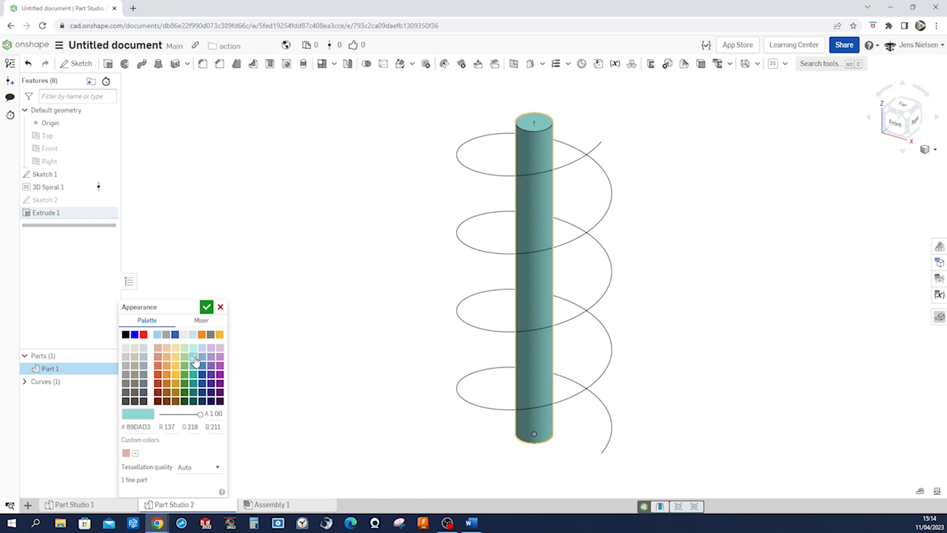
left_click(202, 364)
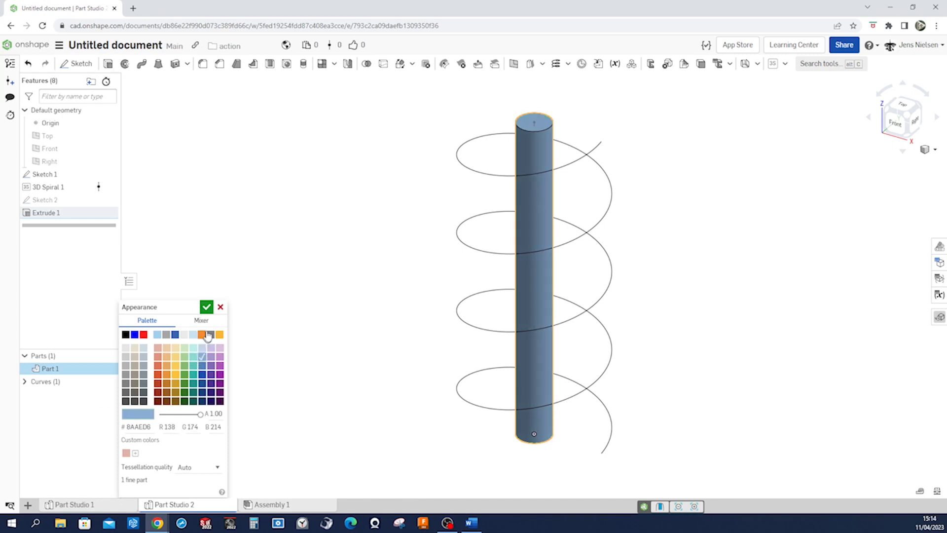
left_click(206, 306)
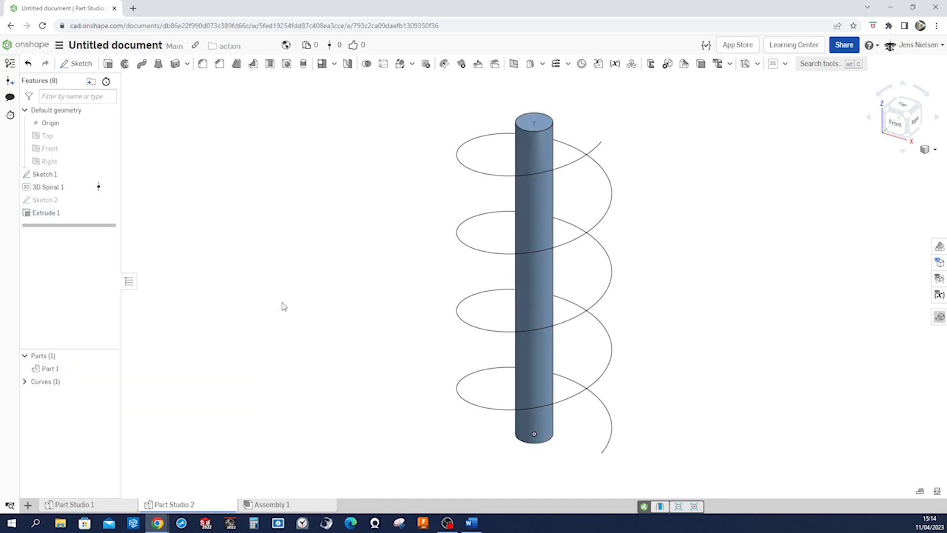
Create a Curve point plane from the spiral curve and its lower end vertex
right_click_drag(652, 382, 653, 367)
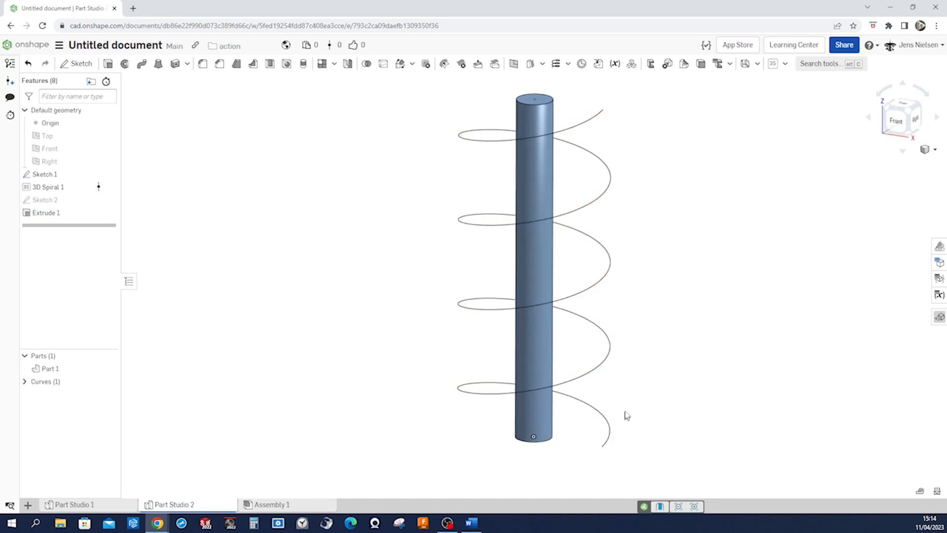
right_click_drag(628, 401, 541, 125)
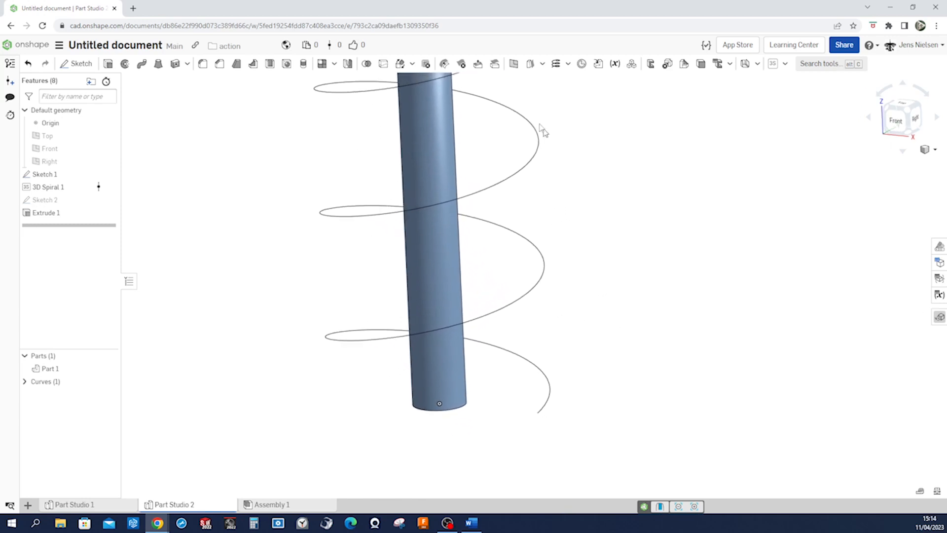
left_click(513, 64)
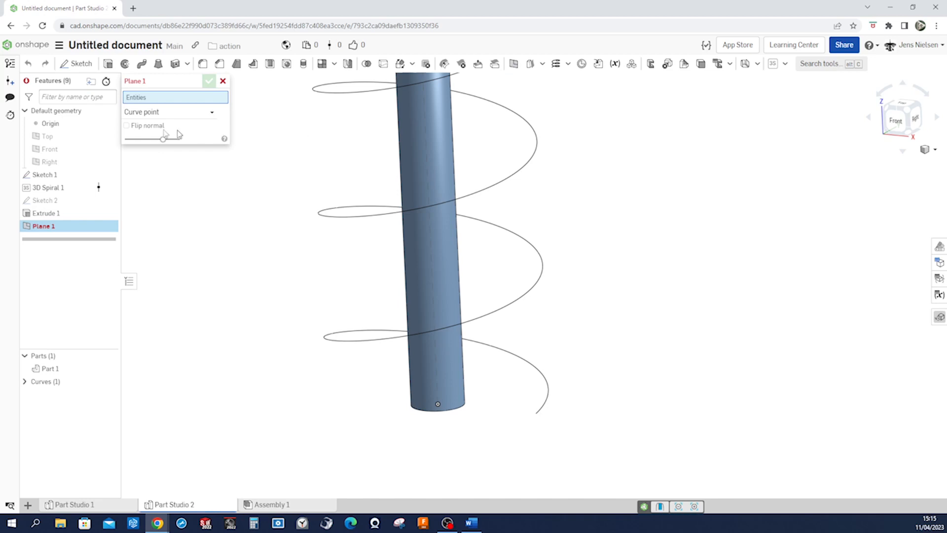
left_click(211, 112)
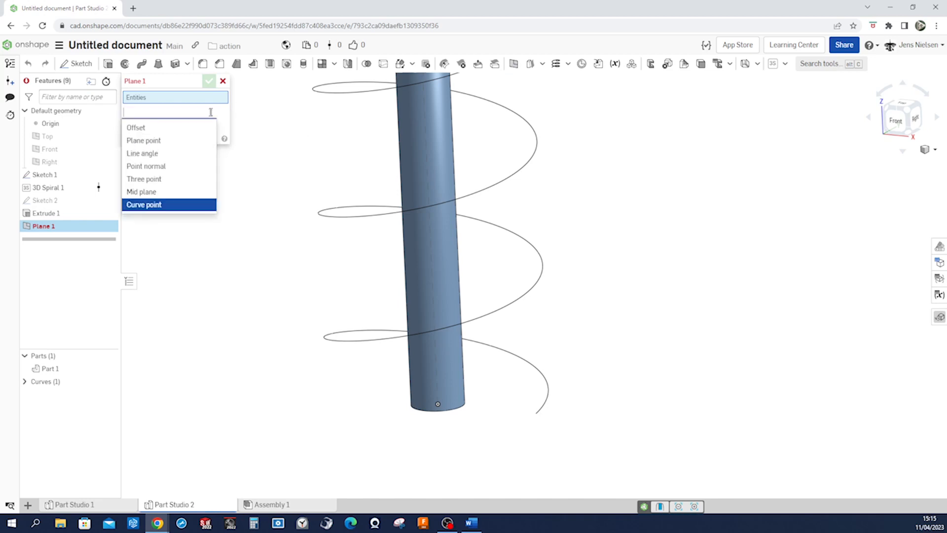
left_click(158, 206)
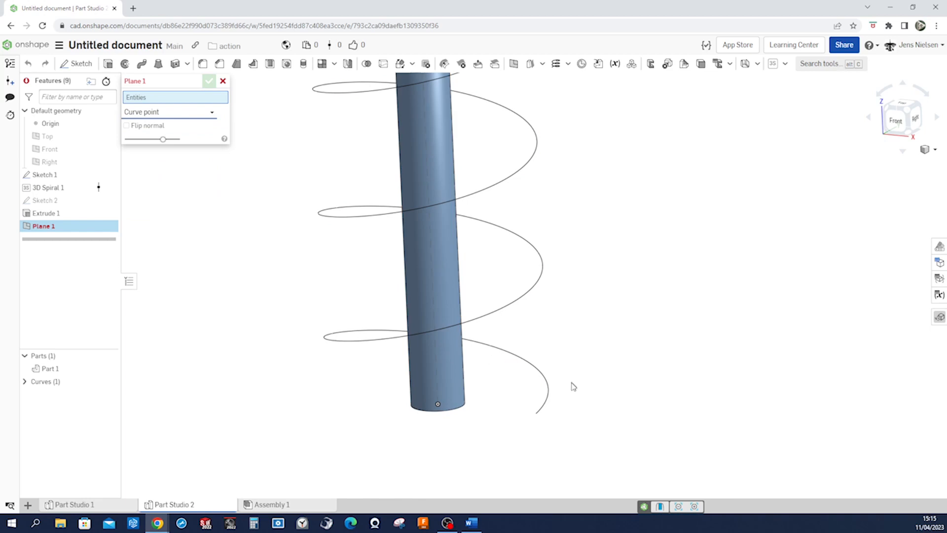
left_click(546, 403)
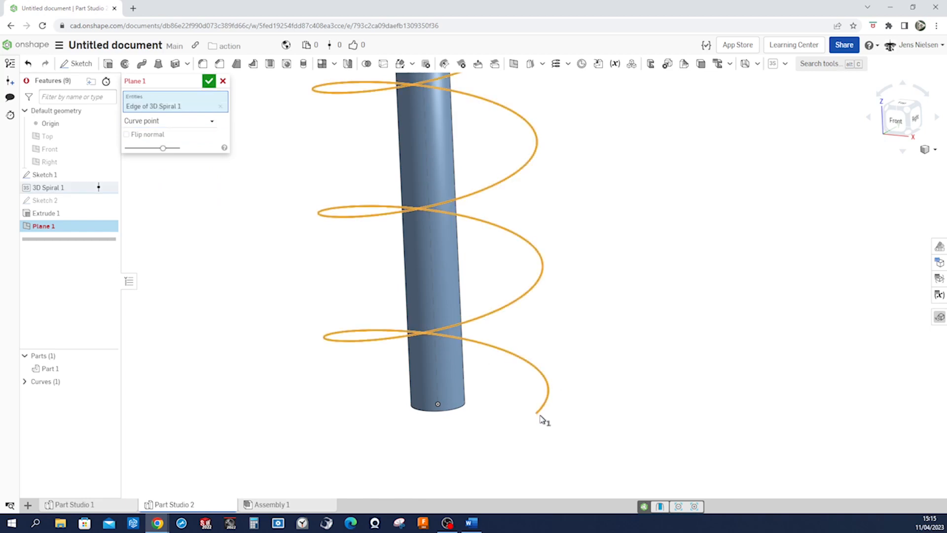
left_click(537, 416)
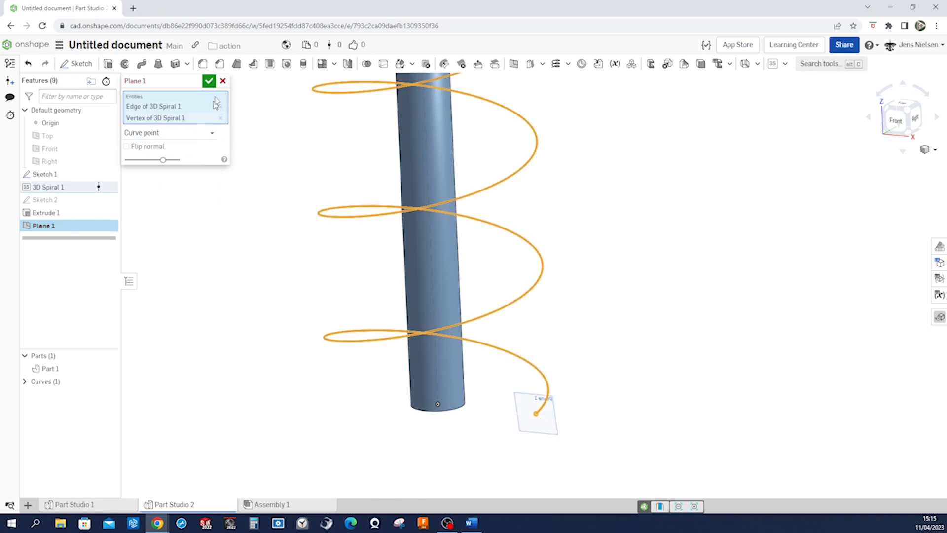
left_click(210, 82)
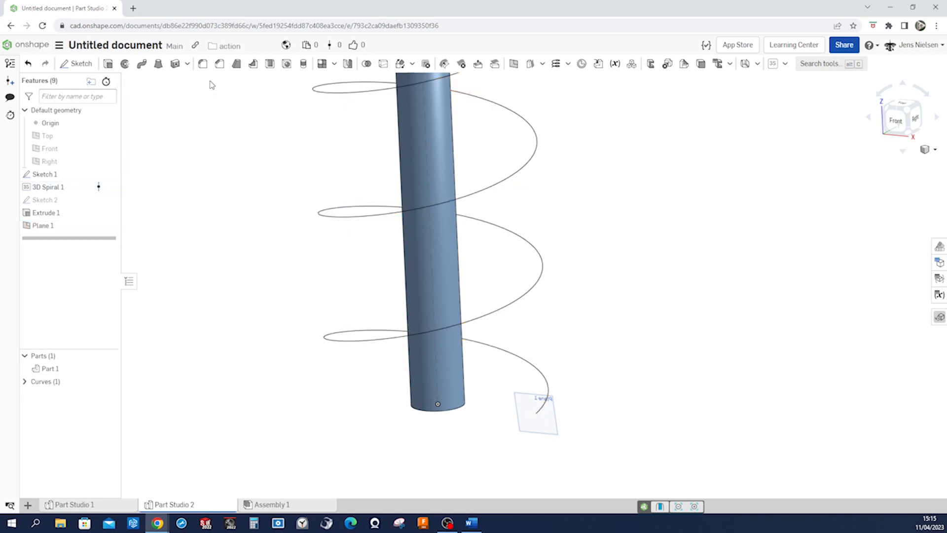
Sketch a triangle with sides about 58, 326 and 317 mm on the plane at the spiral's end, its tip pointing away from the shaft
right_click(639, 282)
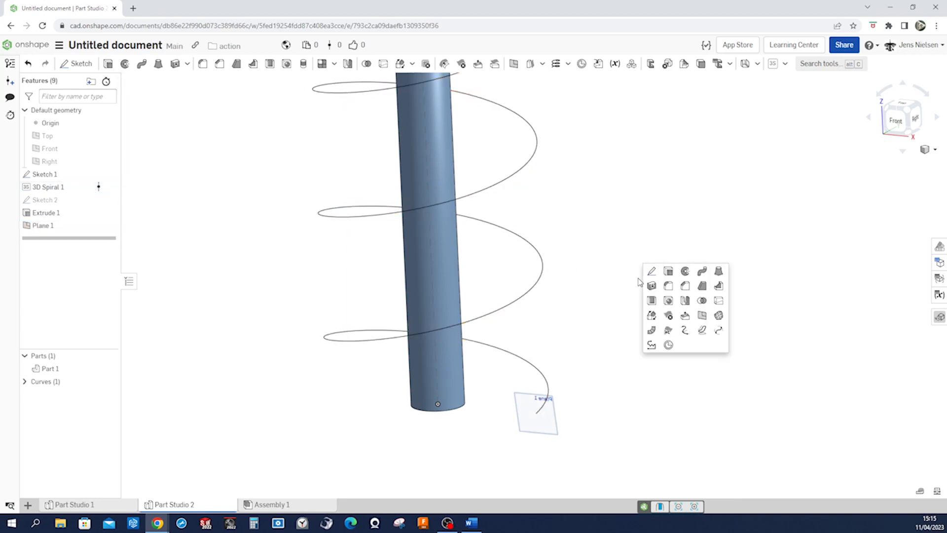
left_click(651, 271)
left_click(552, 415)
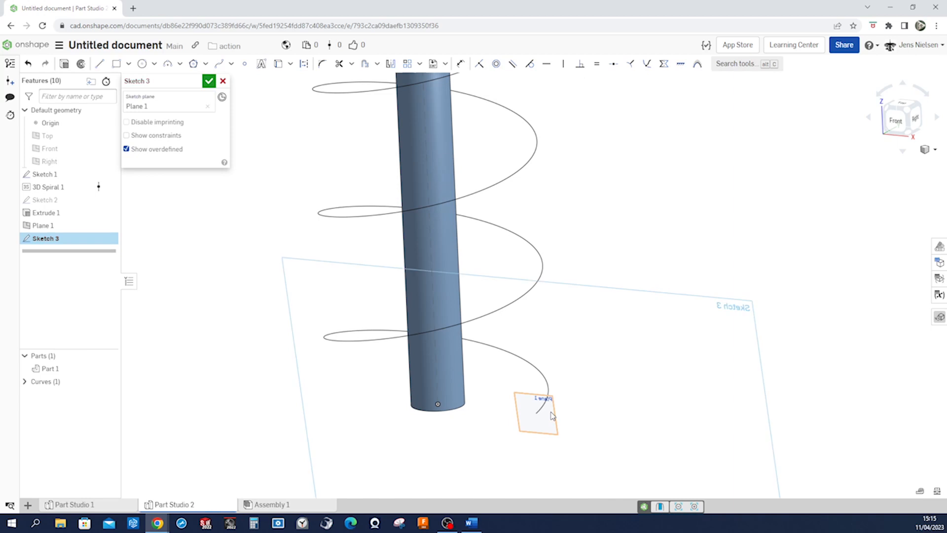
scroll(646, 386, "up", 10)
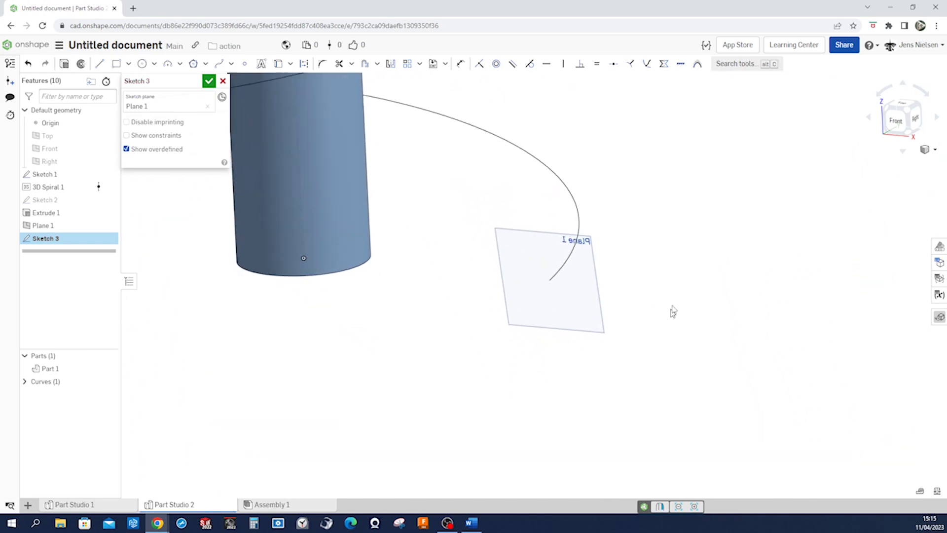
middle_click_drag(711, 289, 714, 290)
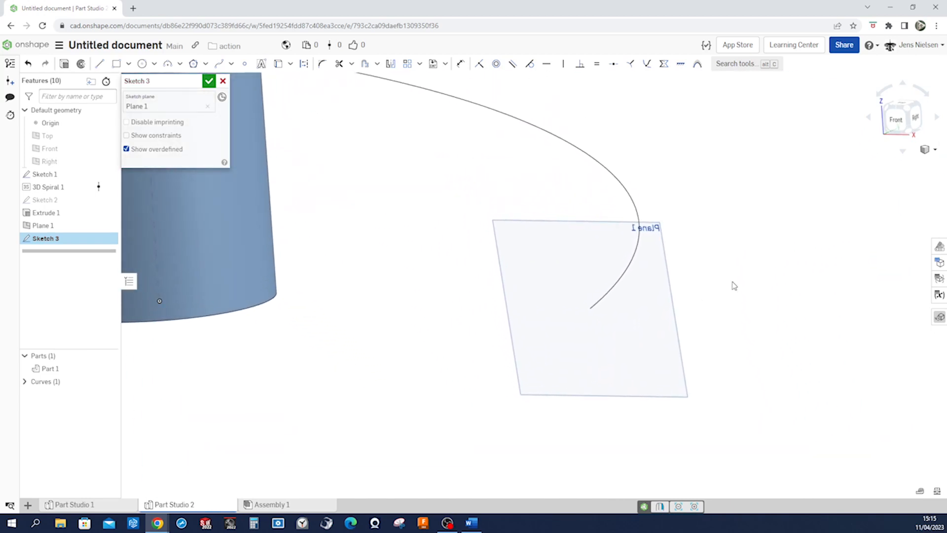
key("s")
left_click(775, 275)
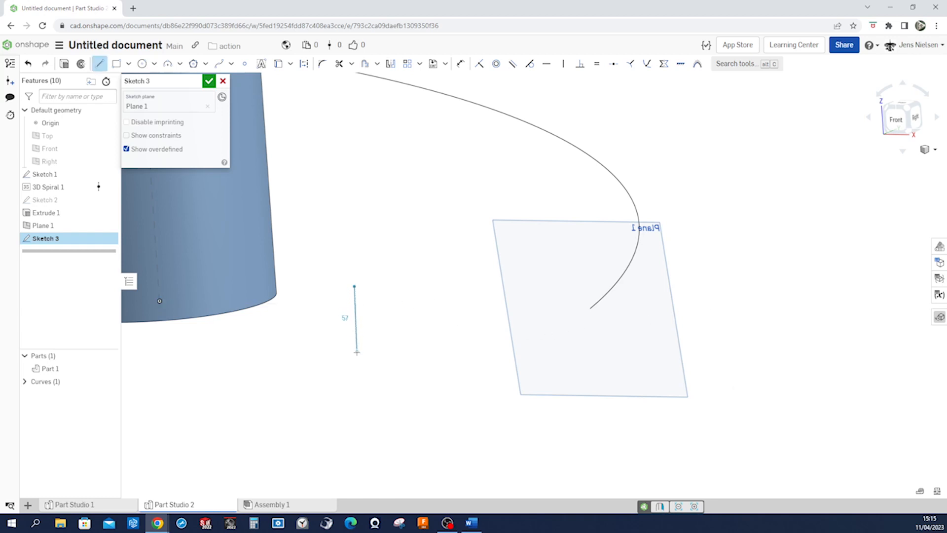
left_click(357, 353)
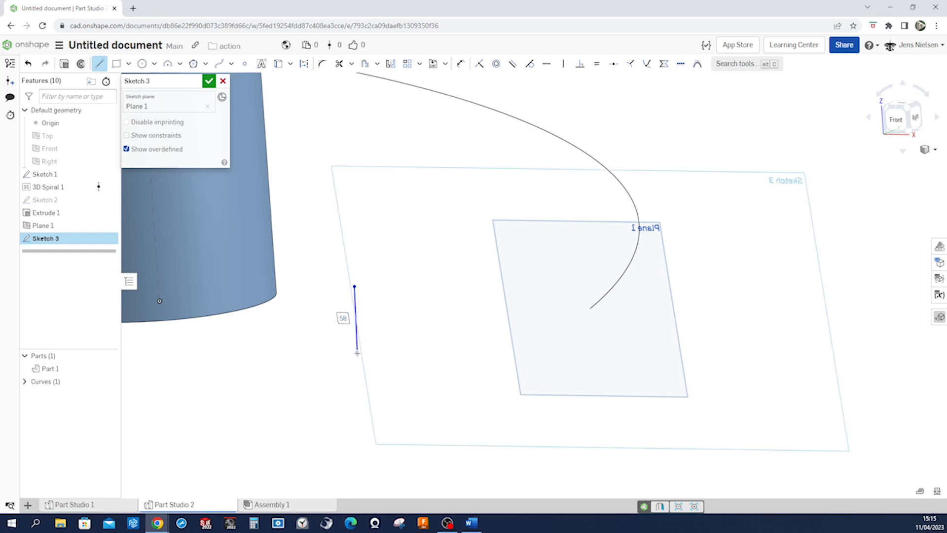
left_click(711, 315)
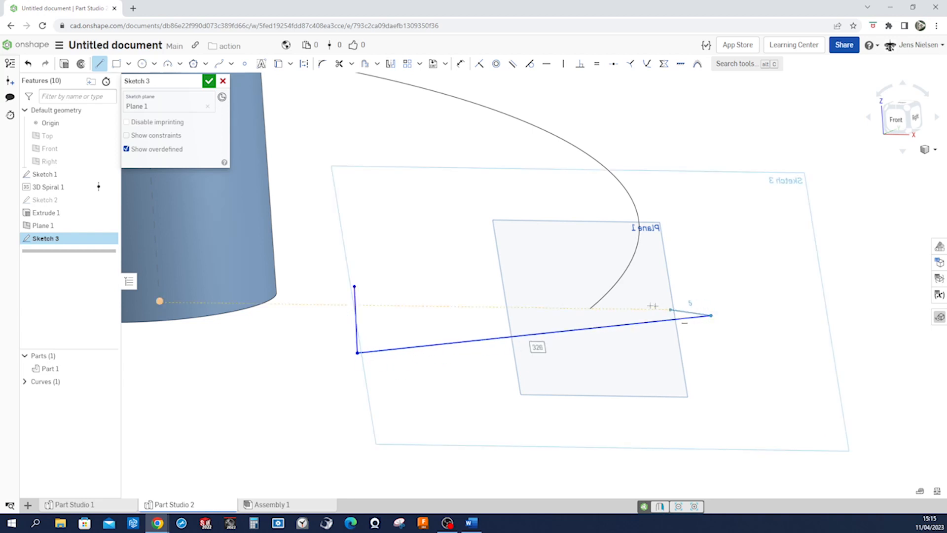
left_click(354, 286)
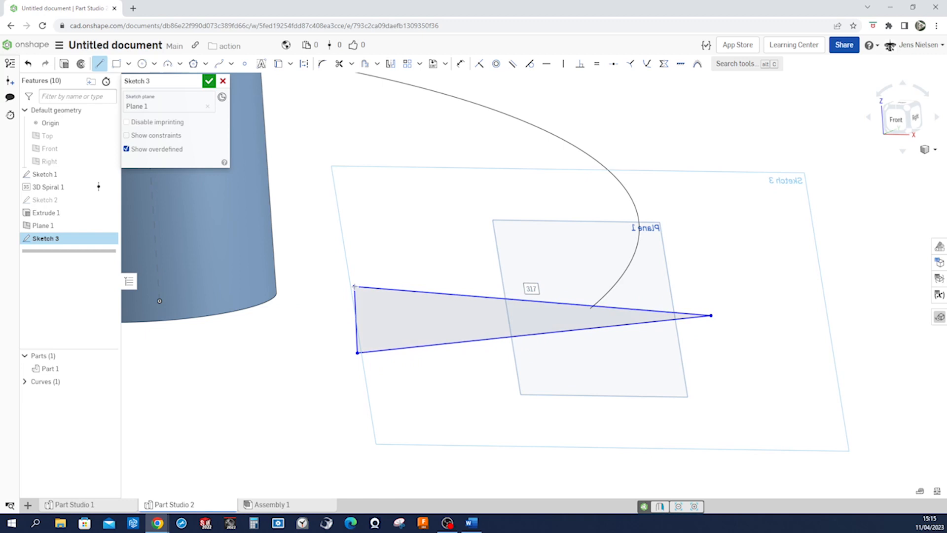
key("Escape")
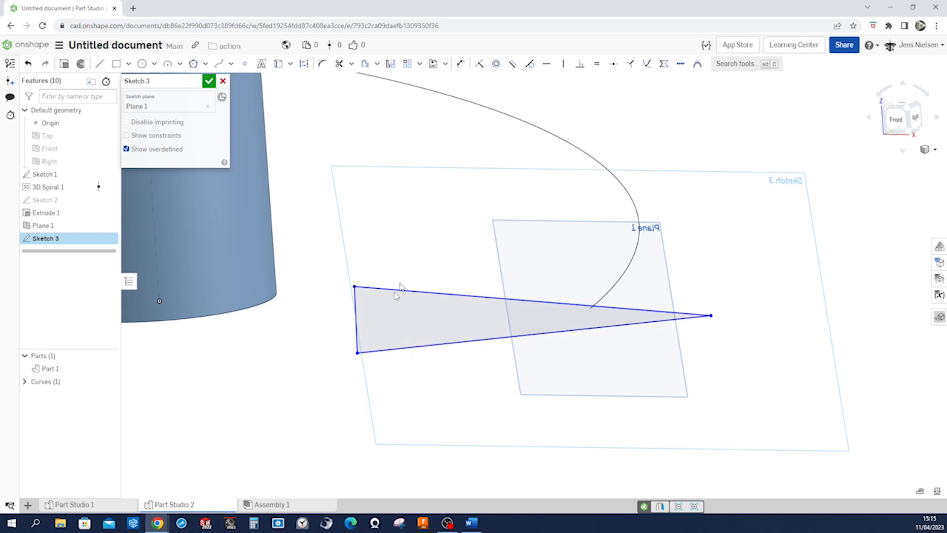
Apply a vertical constraint to the triangle's short edge nearest the shaft
left_click(563, 64)
left_click(355, 329)
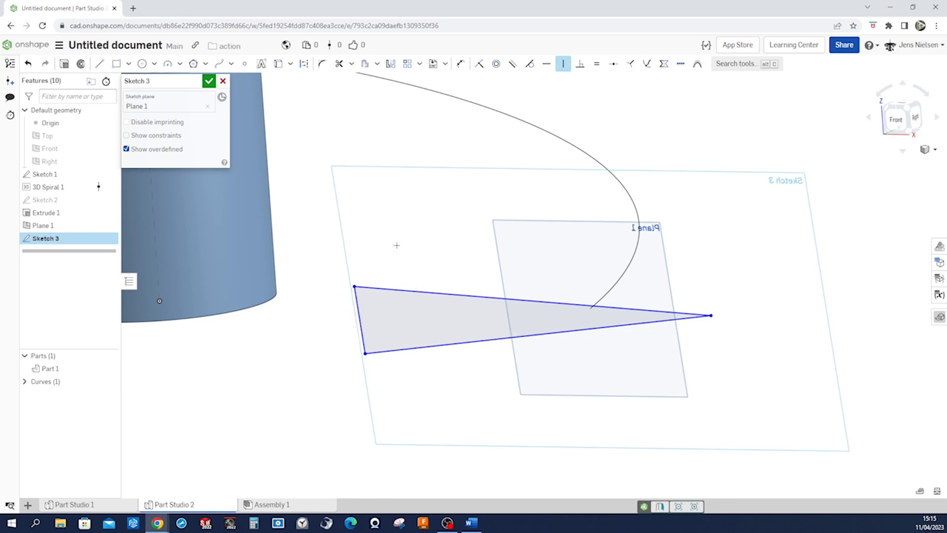
key("Escape")
Round the triangle's outer tip with a 1 mm sketch fillet
left_click(321, 65)
left_click(711, 315)
left_click(708, 320)
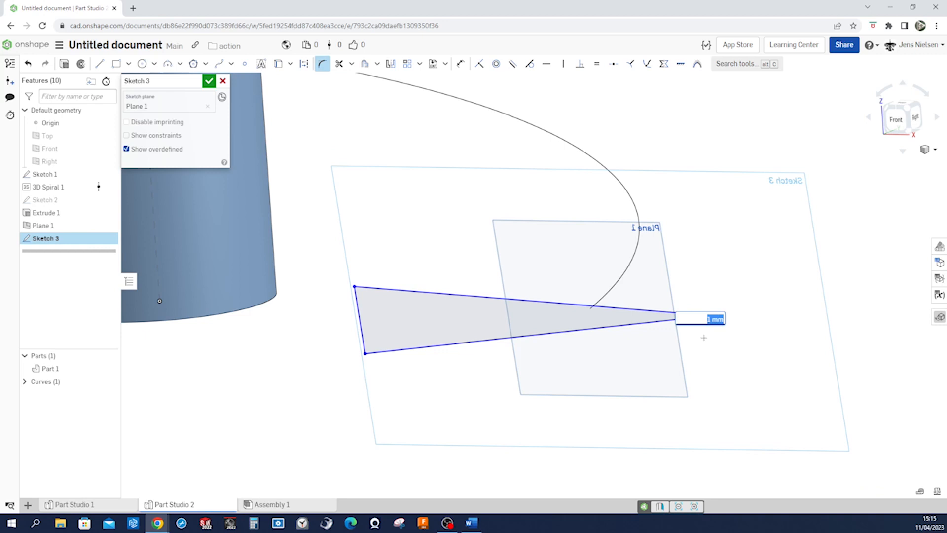
key("Return")
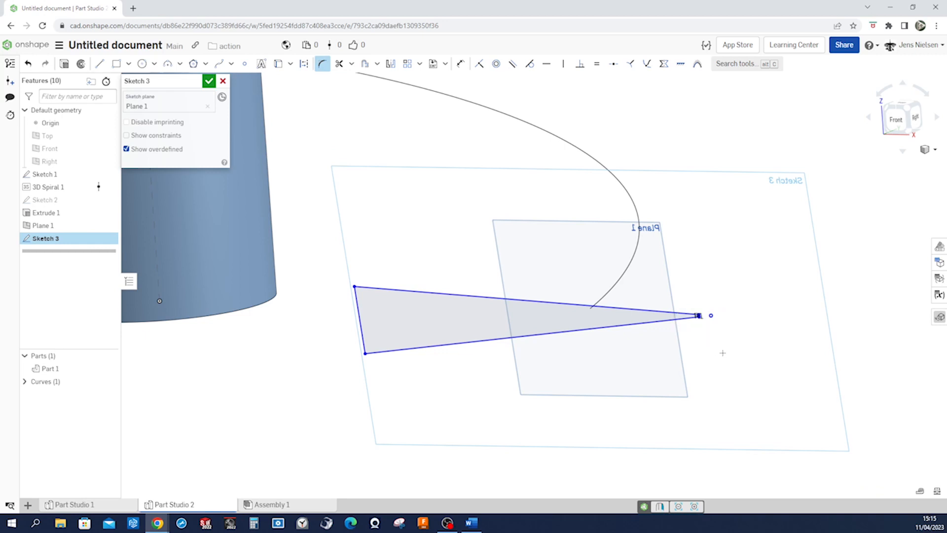
key("Escape")
Sketch a short construction line inside the blade profile, starting from the midpoint of its short edge
scroll(420, 239, "up", 3)
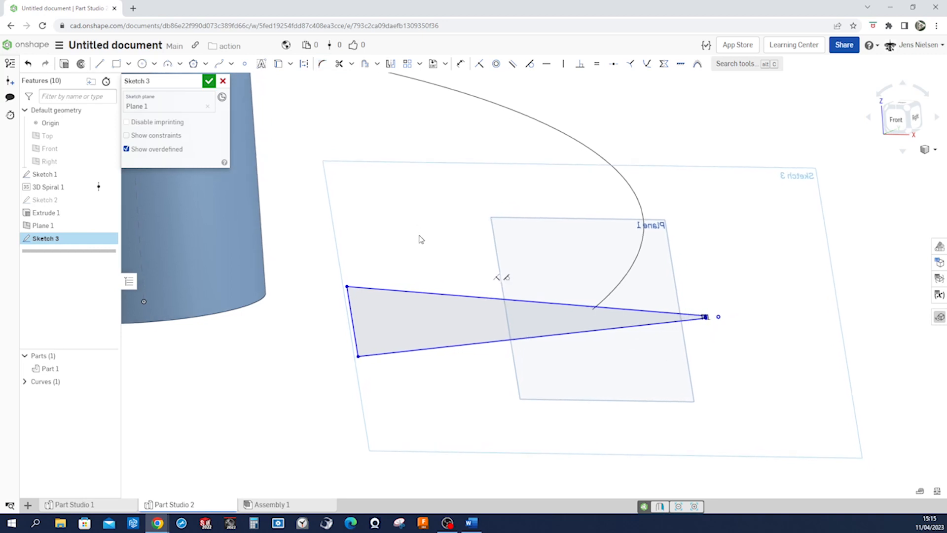
key("l")
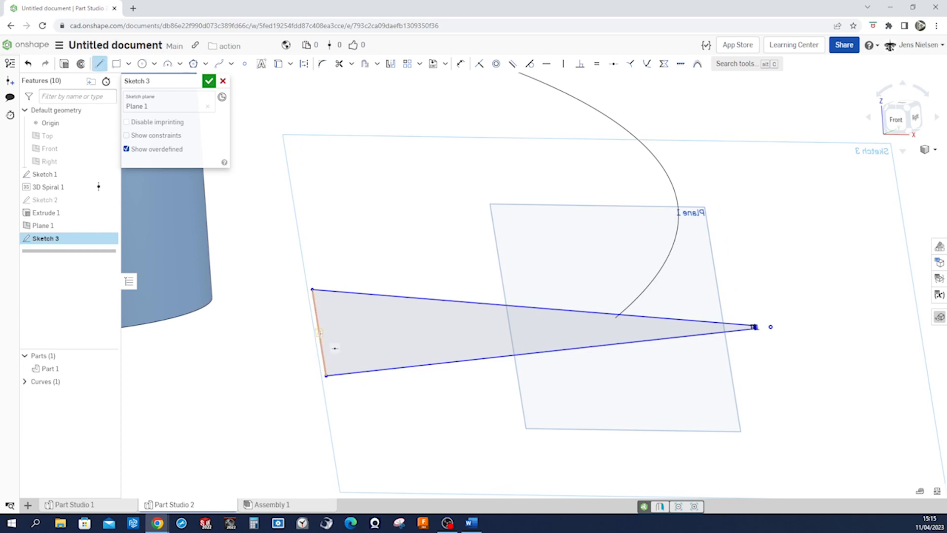
left_click(319, 333)
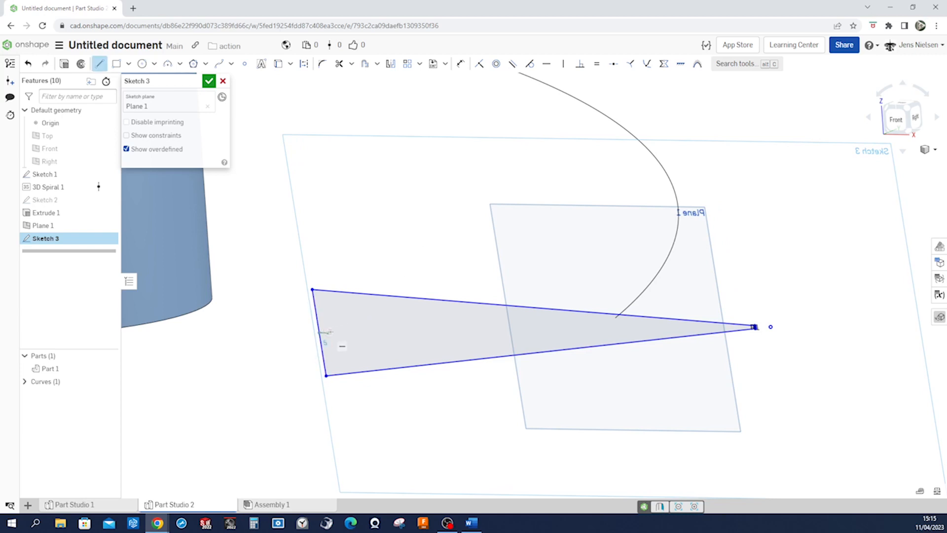
left_click(366, 332)
key("Escape")
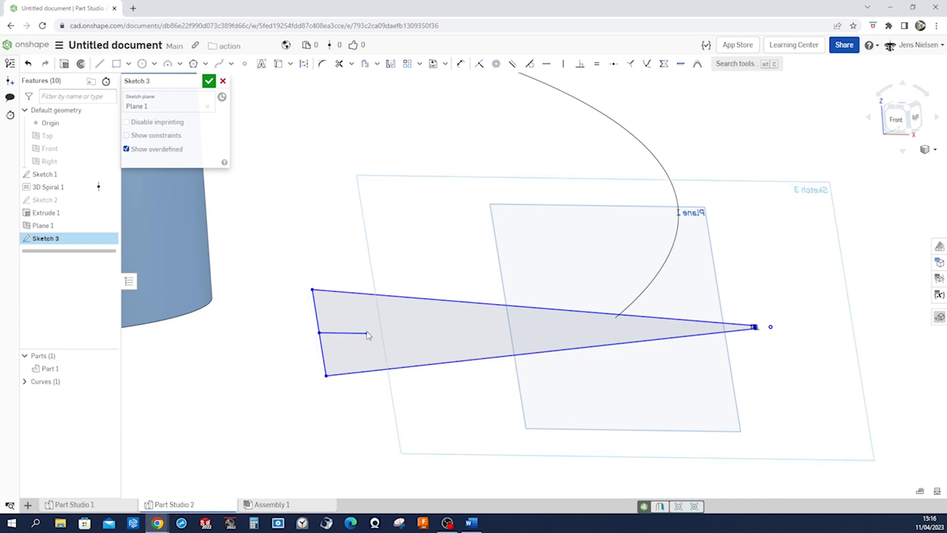
right_click(357, 334)
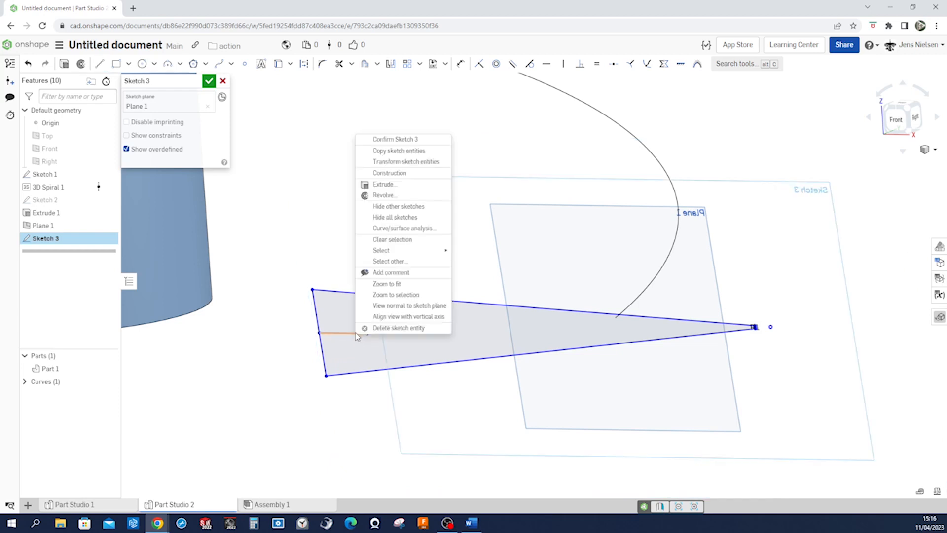
left_click(390, 174)
left_click(353, 239)
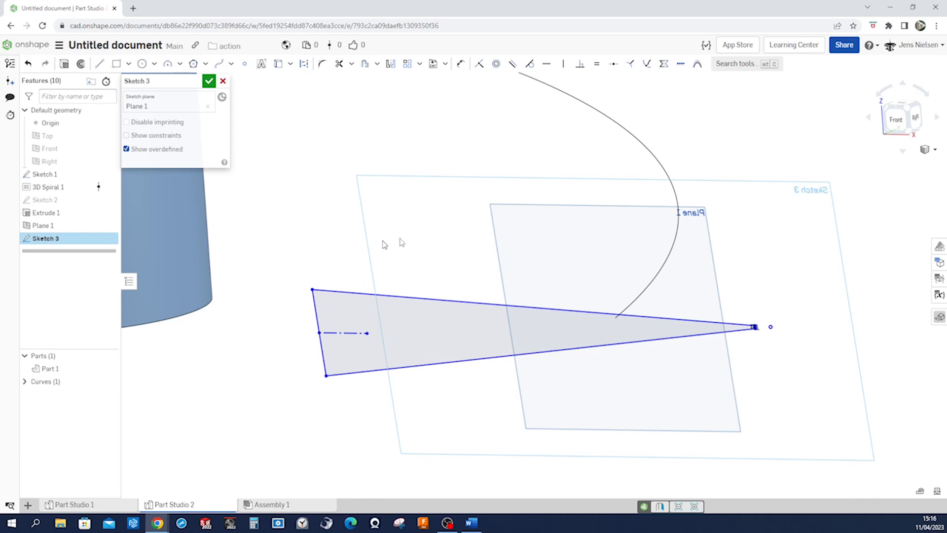
Constrain the profile's two long edges to be symmetric about the construction line
left_click(664, 64)
left_click(358, 291)
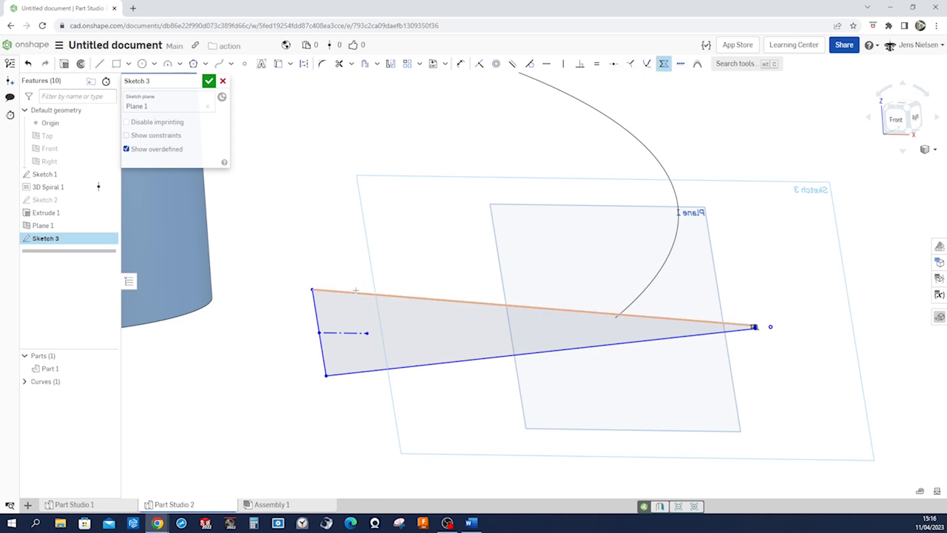
left_click(343, 334)
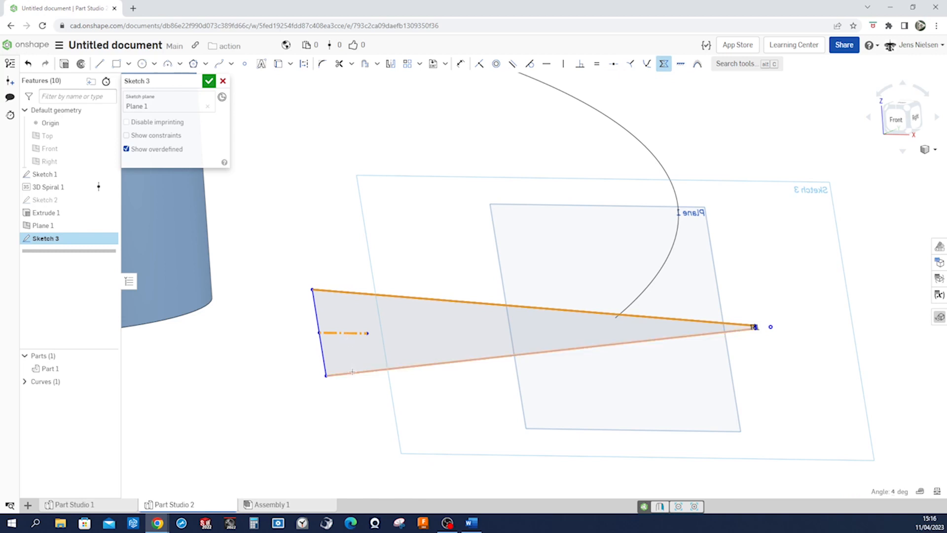
left_click(352, 372)
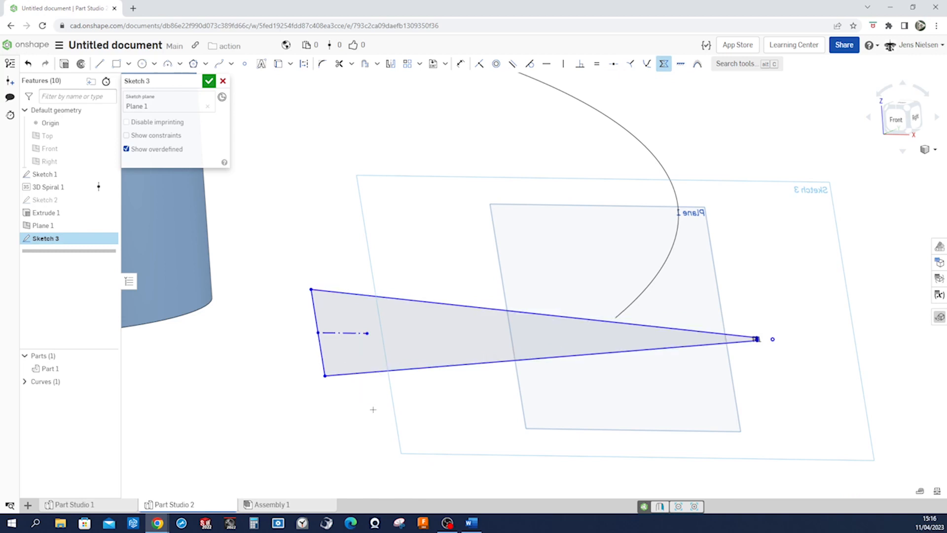
key("Escape")
Make the centre point of the rounded tip coincident with the lower end of the spiral
scroll(695, 380, "up", 3)
scroll(698, 379, "up", 2)
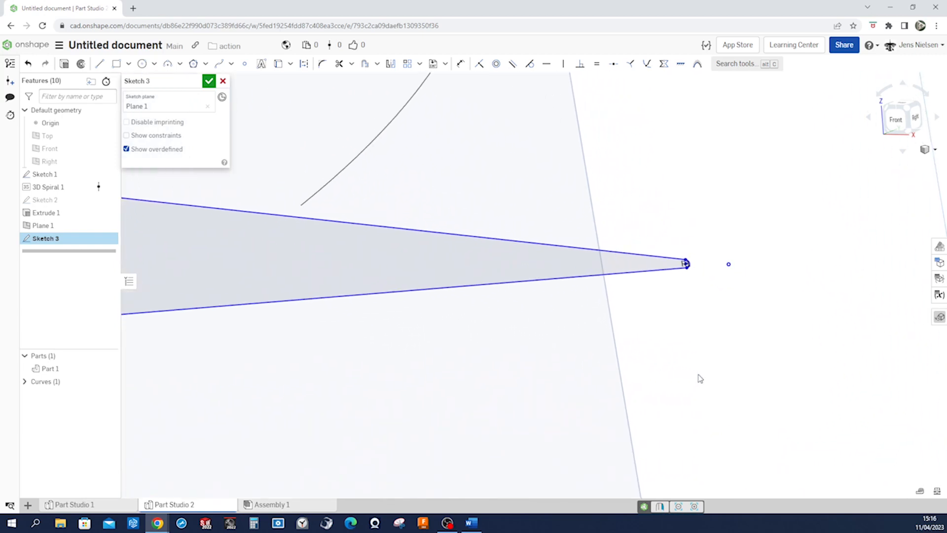
left_click(479, 63)
scroll(684, 212, "up", 3)
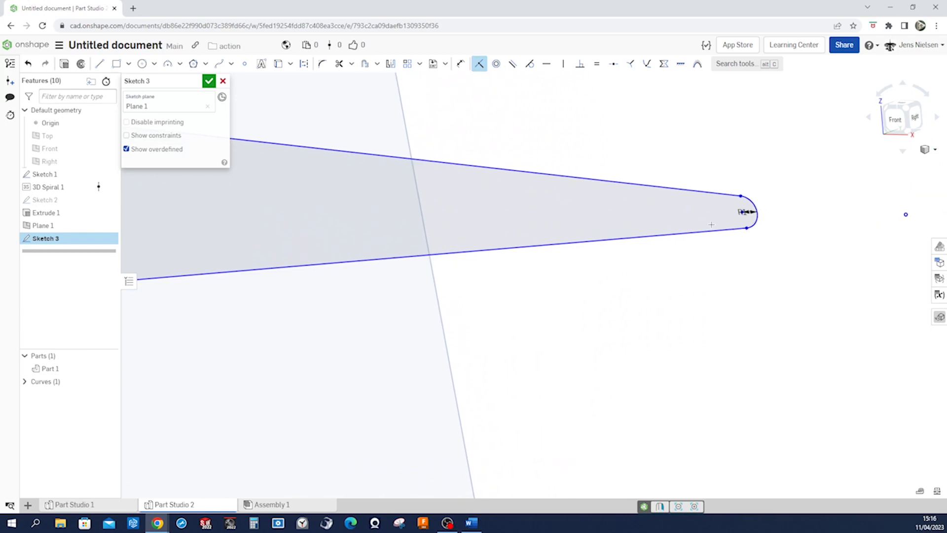
left_click(657, 229)
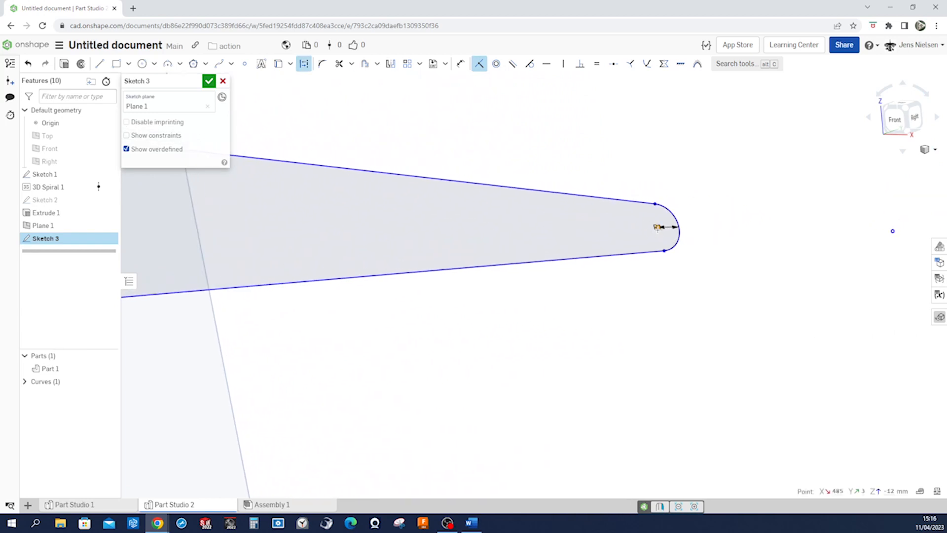
scroll(570, 213, "down", 4)
scroll(558, 212, "down", 7)
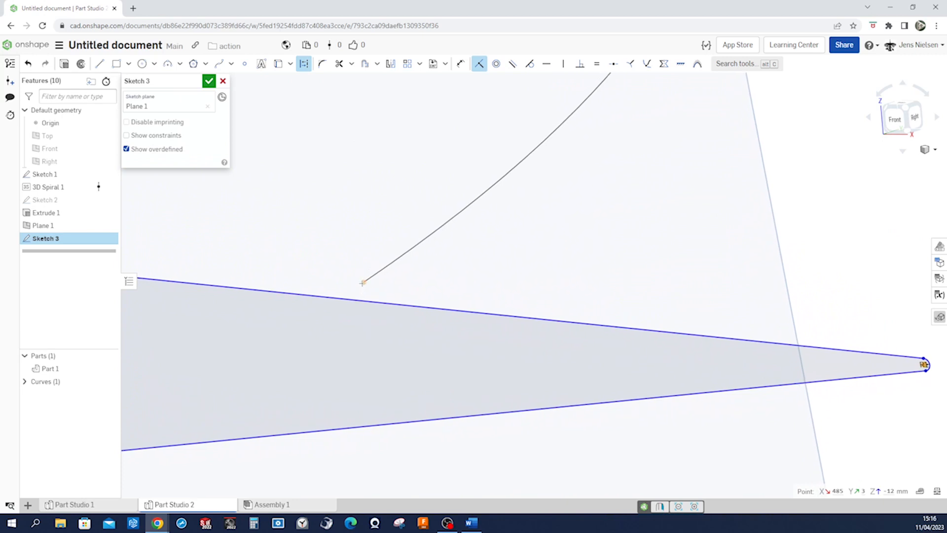
left_click(362, 284)
scroll(454, 311, "down", 5)
scroll(376, 353, "down", 5)
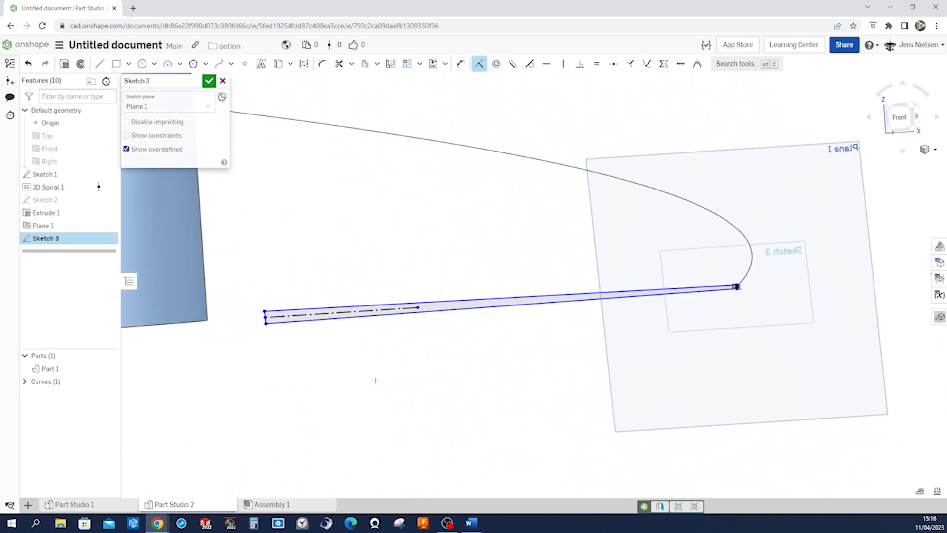
key("Escape")
Dimension the blade profile's length from its inner end to the tip fillet's centre as 304 mm
key("u")
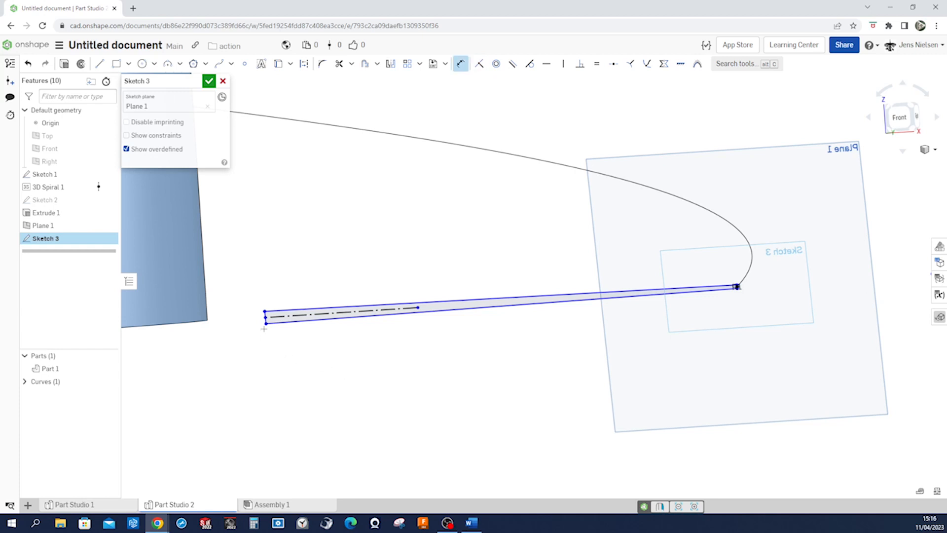
scroll(759, 309, "up", 5)
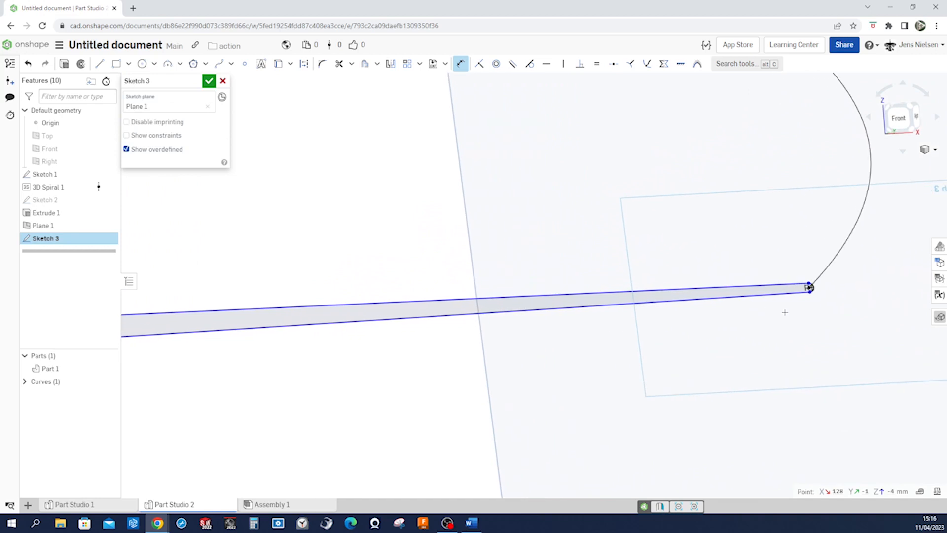
scroll(747, 285, "down", 5)
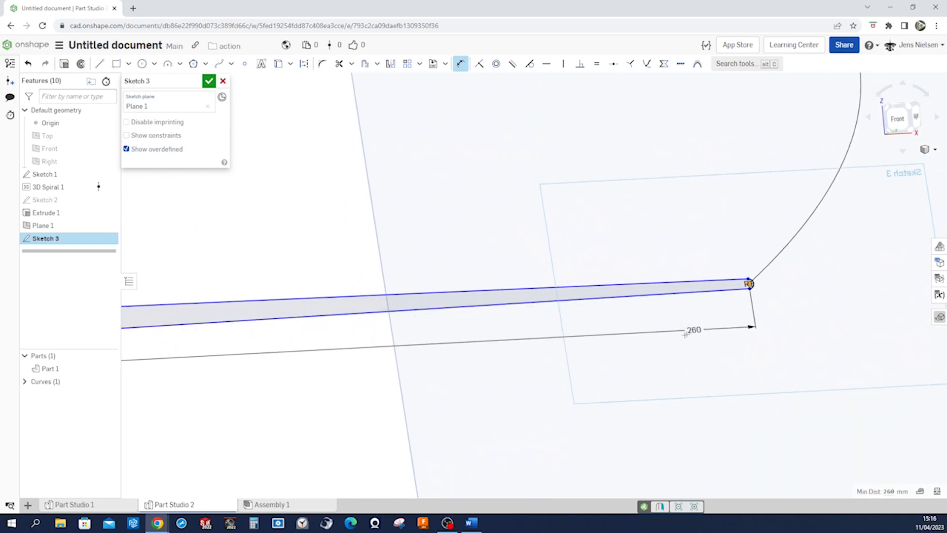
double_click(653, 300)
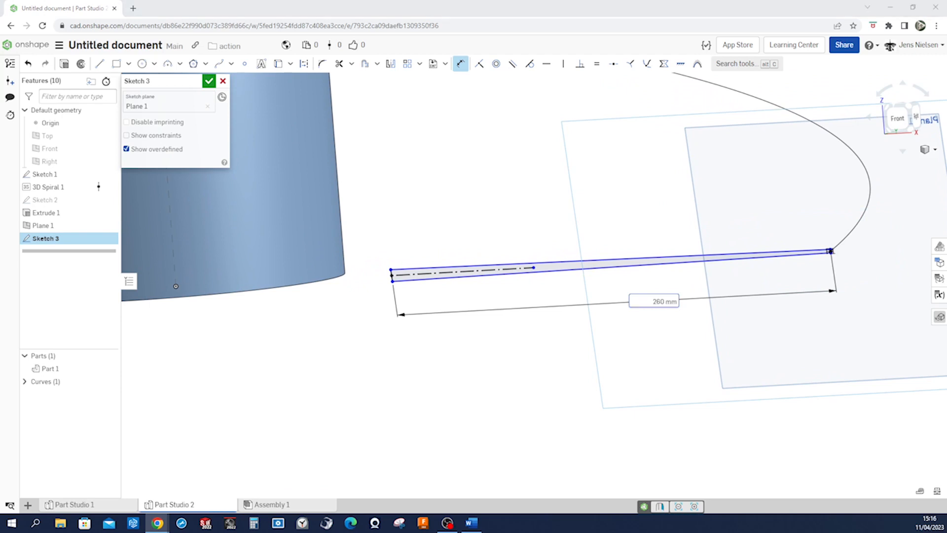
left_click(666, 301)
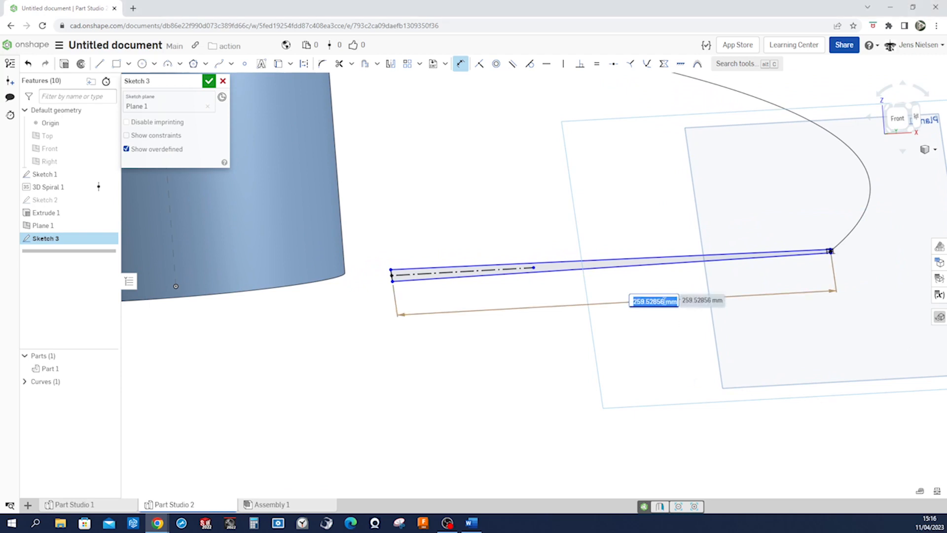
type("304")
key("Return")
Dimension the profile's short edge inside the shaft as 12 mm and finish the sketch
right_click_drag(567, 400, 575, 395)
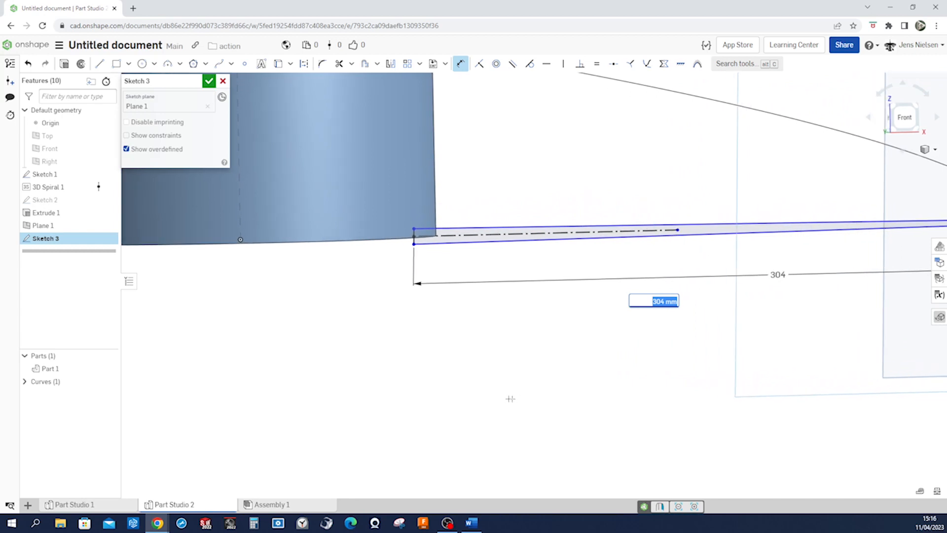
scroll(398, 280, "up", 5)
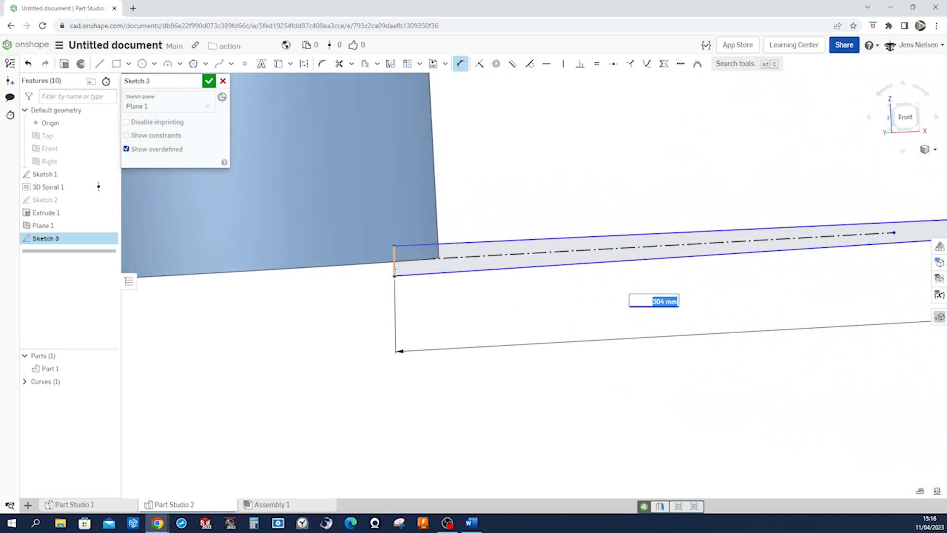
left_click(395, 261)
left_click(378, 267)
key("BackSpace")
type("12")
key("Return")
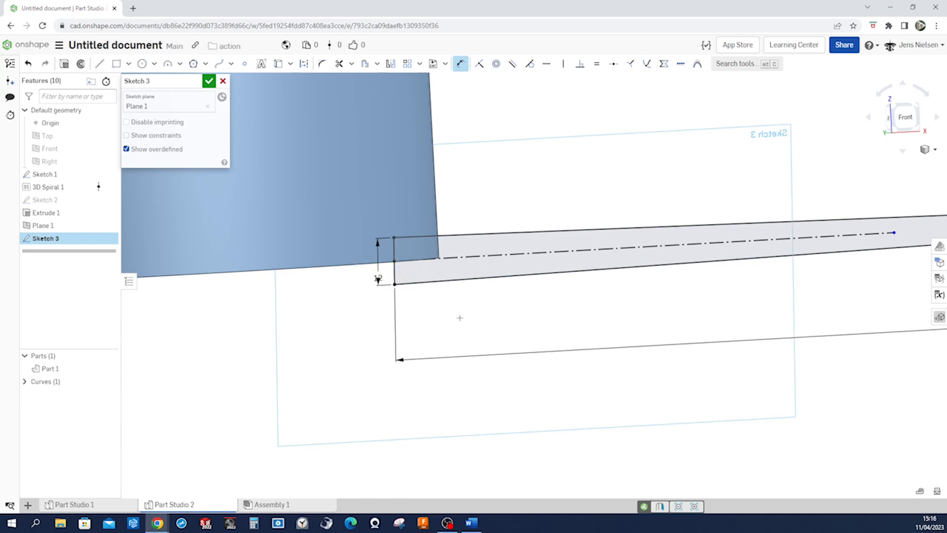
left_click(208, 81)
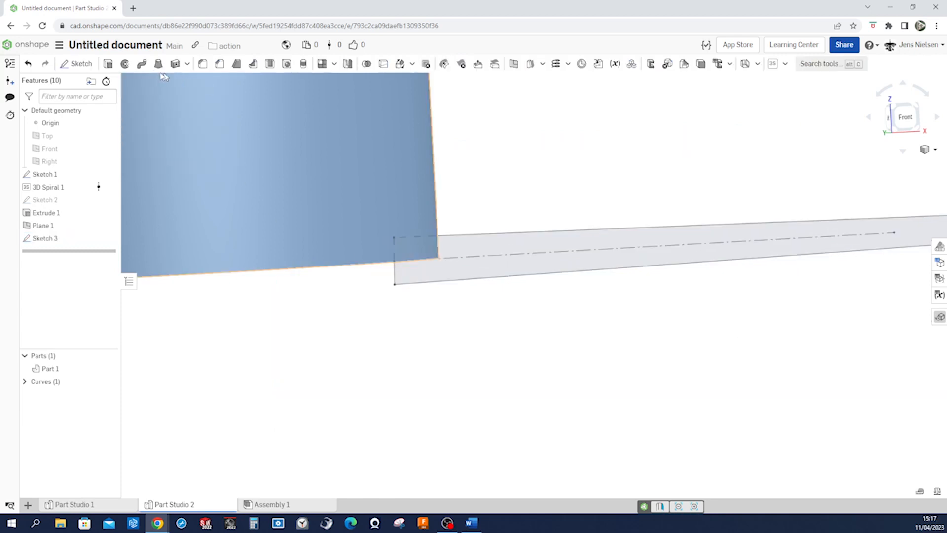
Sweep the tapered blade profile along the spiral curve as a solid, adding it to the shaft
left_click(142, 65)
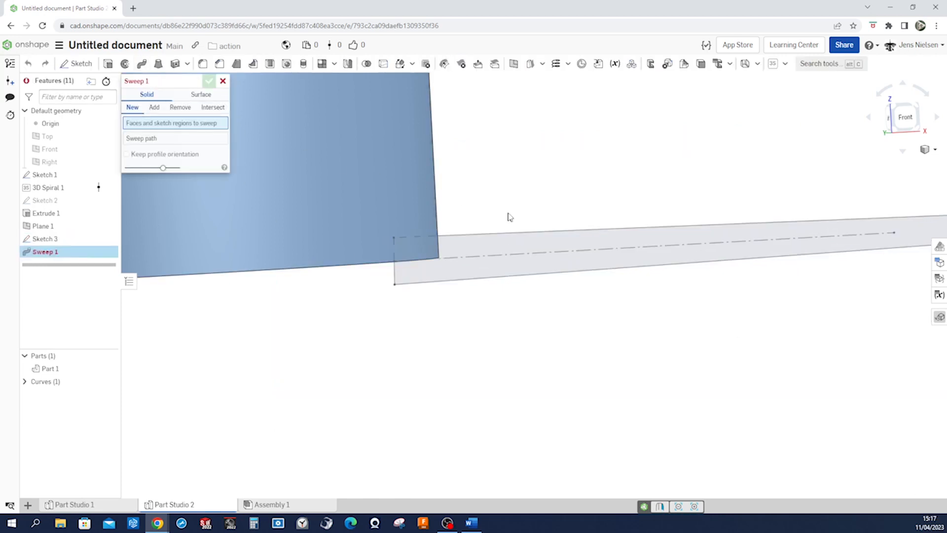
left_click(507, 256)
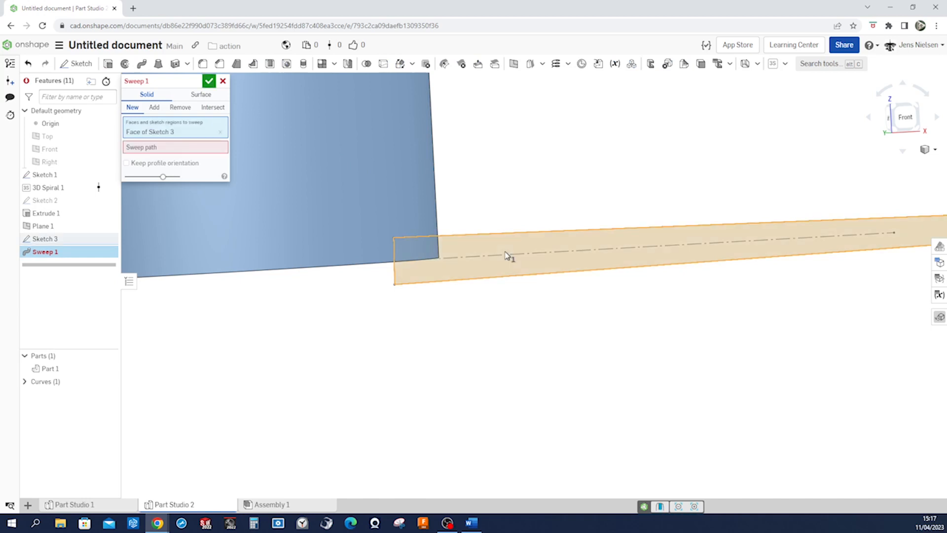
left_click(173, 147)
scroll(809, 276, "down", 6)
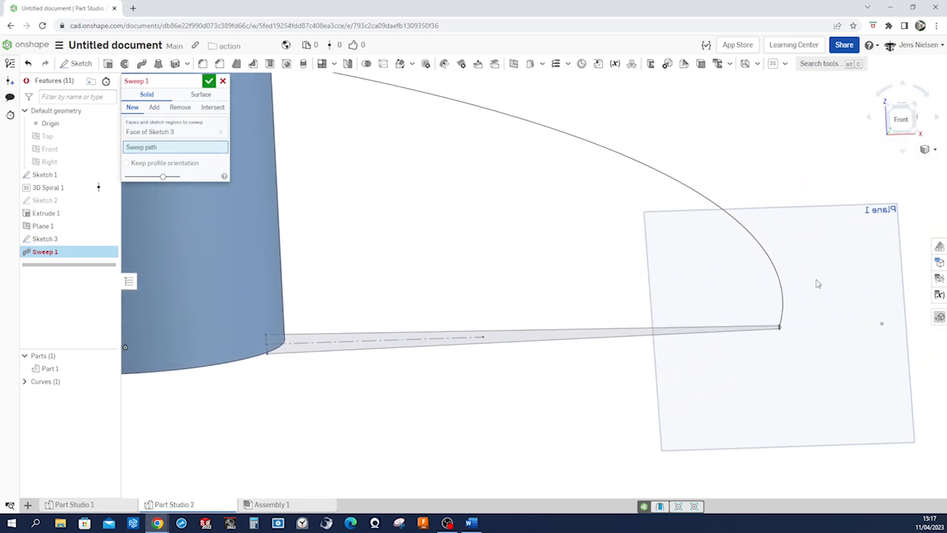
left_click(786, 302)
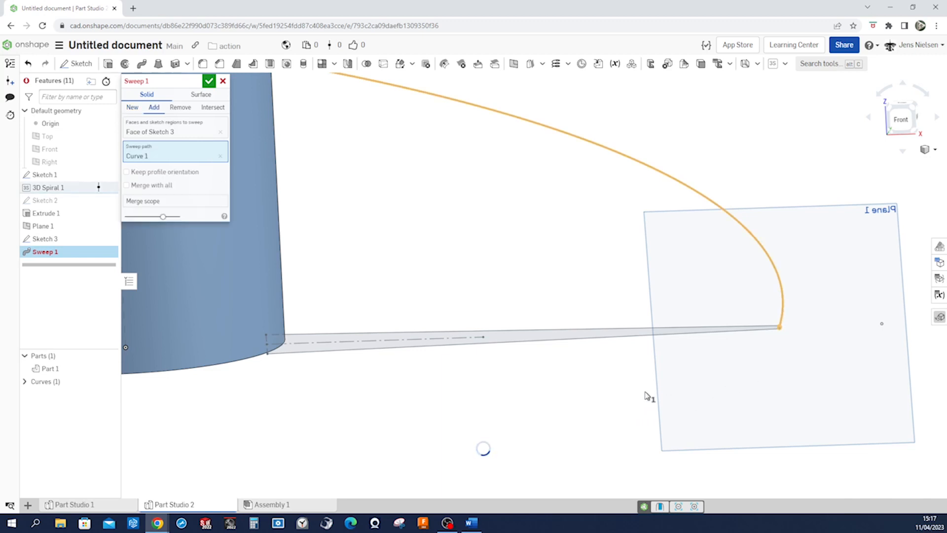
scroll(646, 395, "down", 5)
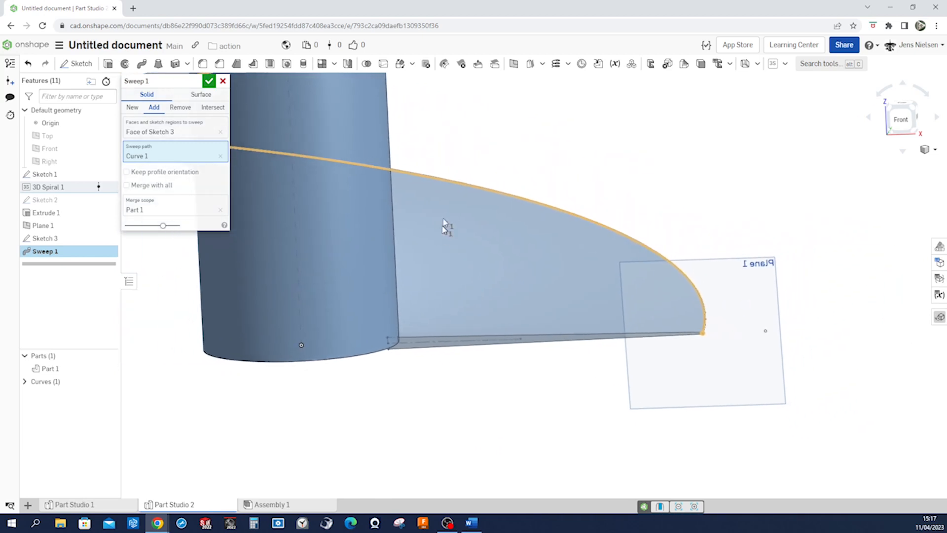
left_click(209, 82)
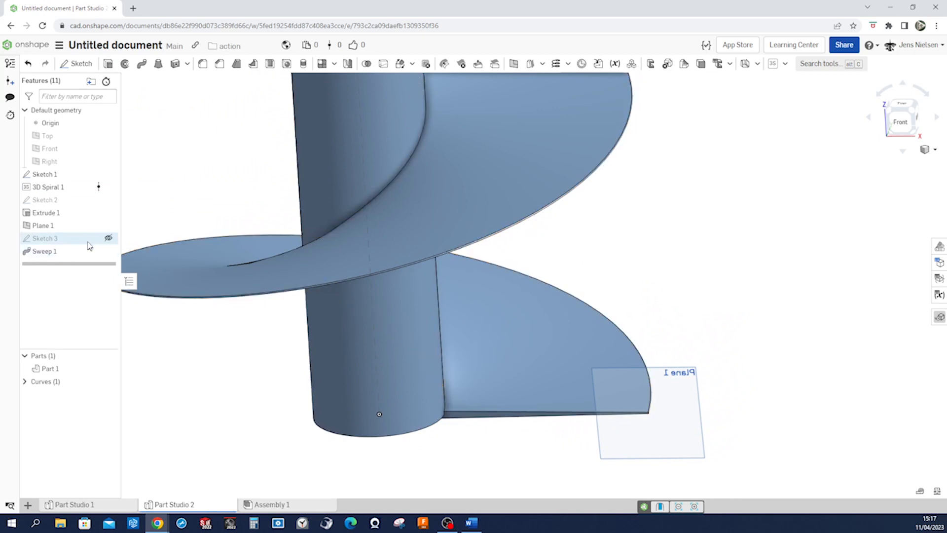
Hide Plane 1 and the axis sketch, Sketch 1
left_click(107, 227)
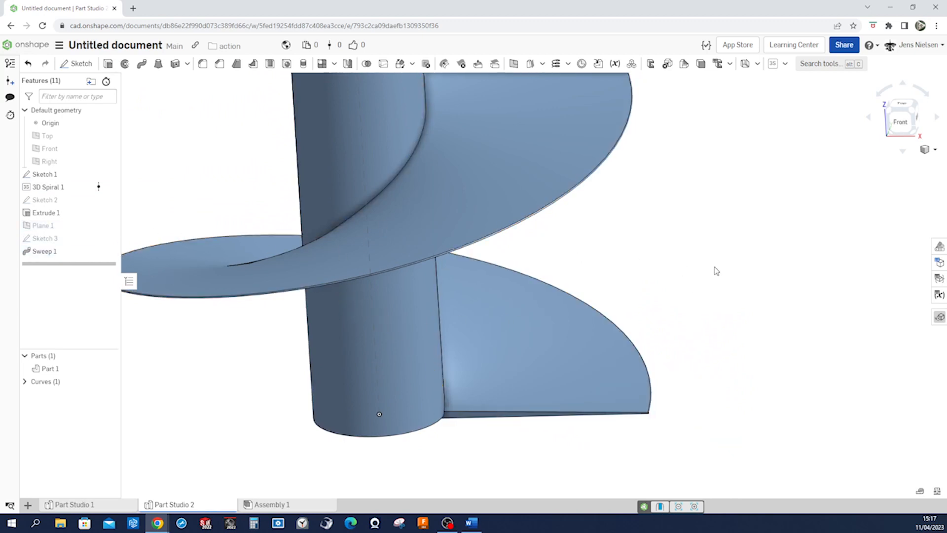
scroll(540, 269, "down", 1)
scroll(540, 268, "down", 1)
left_click(107, 174)
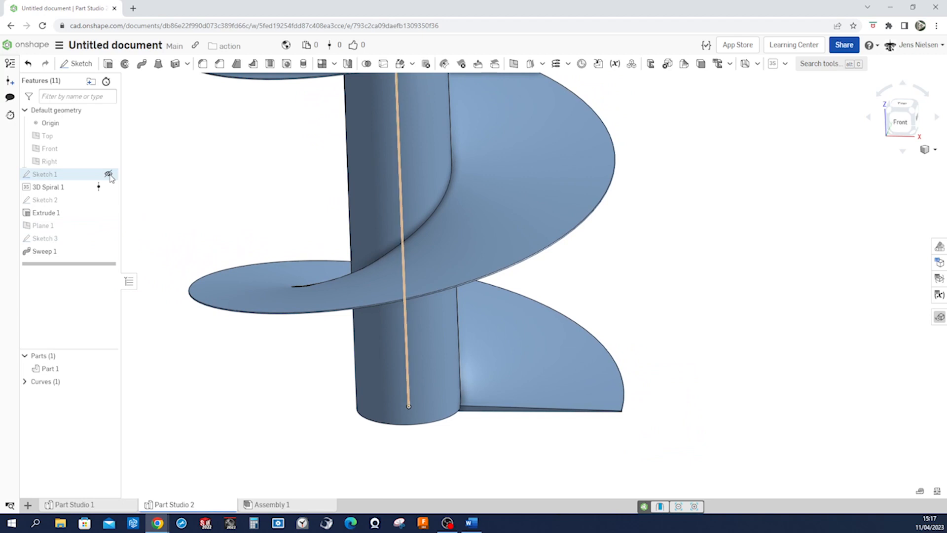
scroll(721, 262, "down", 4)
right_click_drag(720, 262, 770, 267)
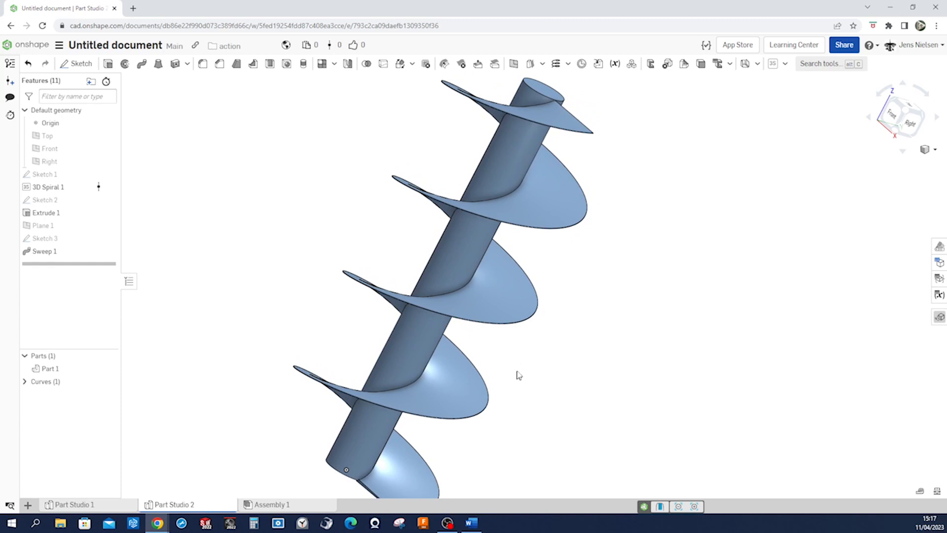
Create a mate connector at the origin on the shaft's end face, with Part 1 as its owner
scroll(528, 332, "down", 3)
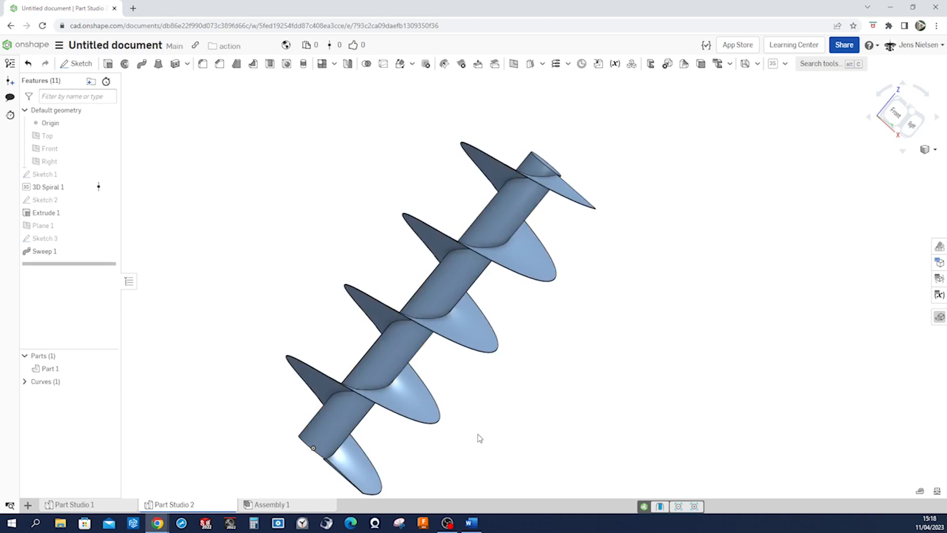
middle_click_drag(477, 434, 478, 426)
right_click_drag(485, 421, 487, 421)
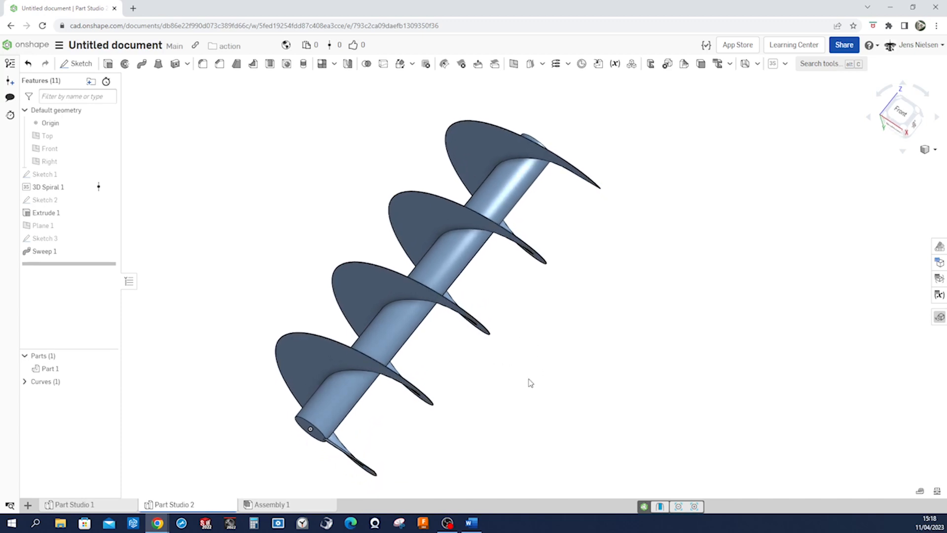
left_click(582, 64)
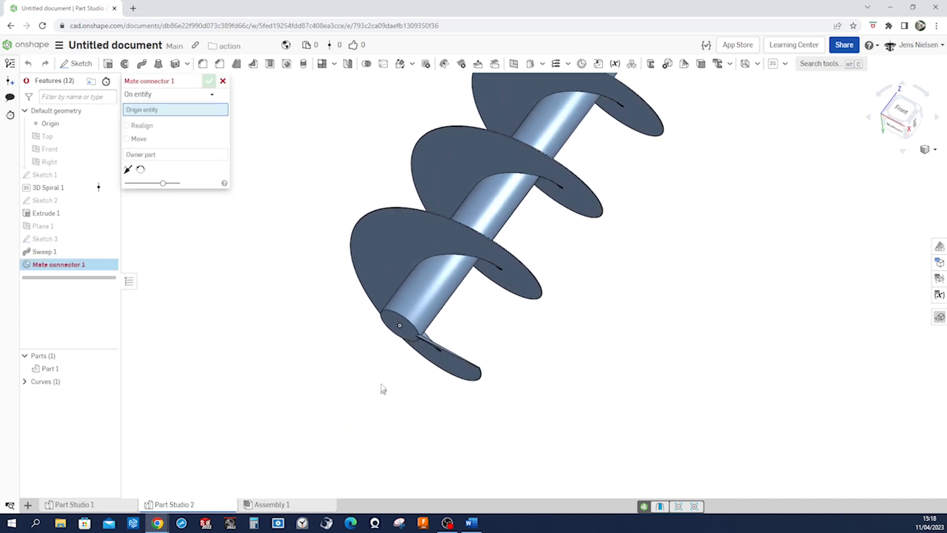
left_click(405, 326)
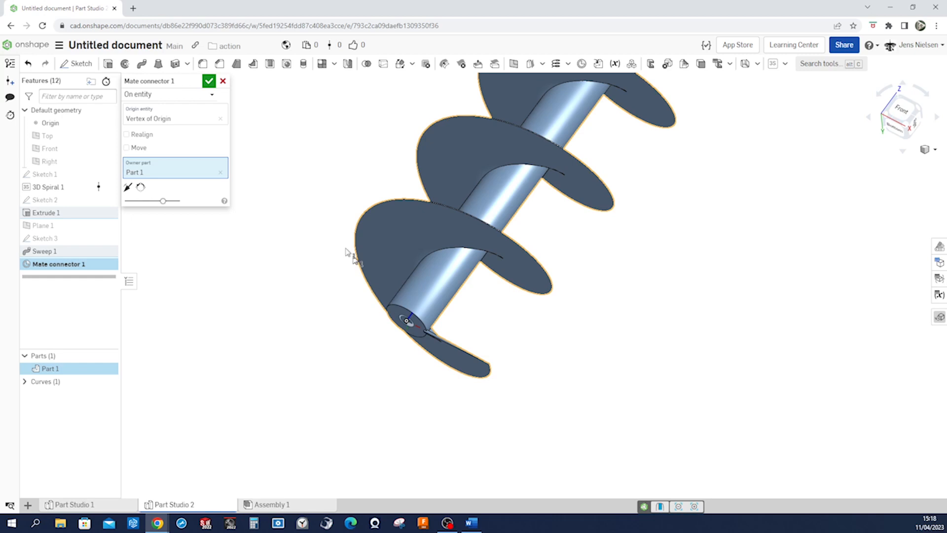
left_click(209, 82)
Create a new assembly and insert Part 1 from Part Studio 2, placing it beside the assembly origin
scroll(256, 213, "down", 2)
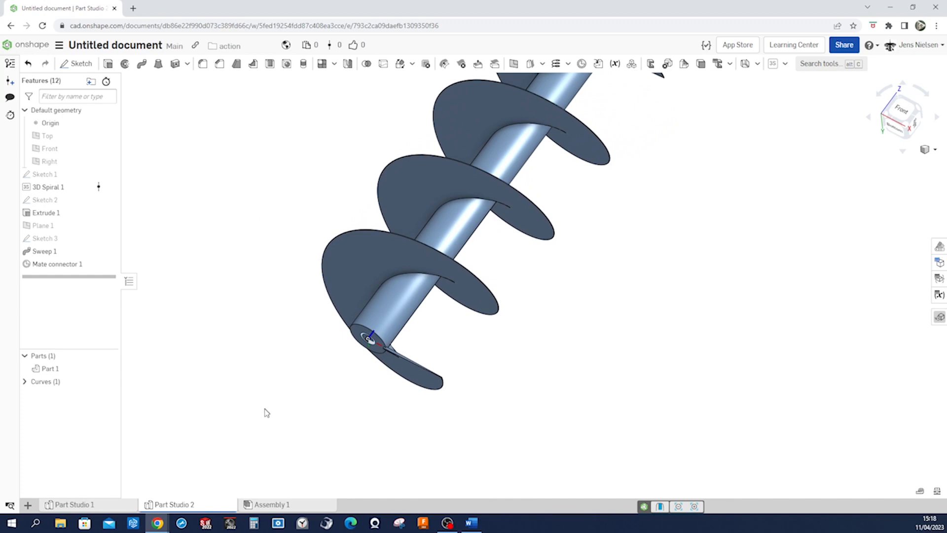
left_click(28, 506)
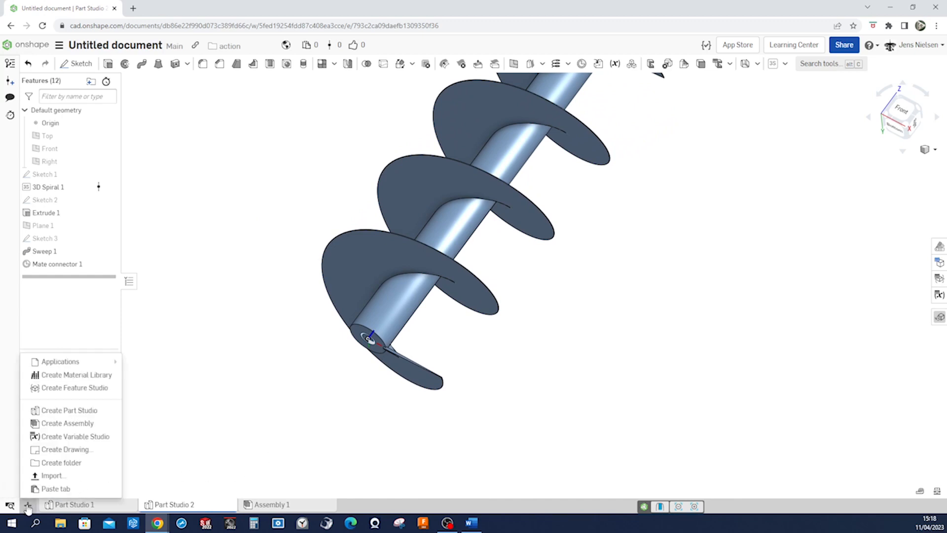
left_click(55, 426)
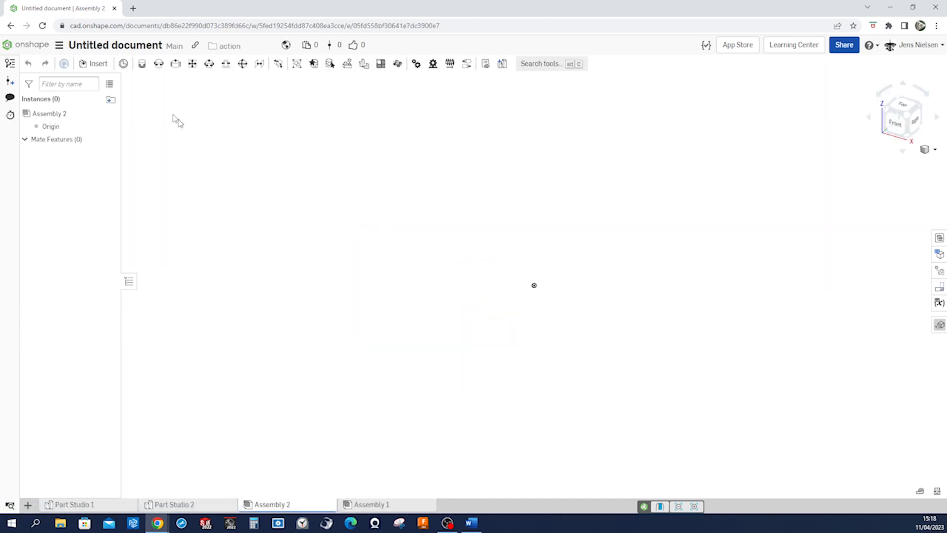
left_click(94, 63)
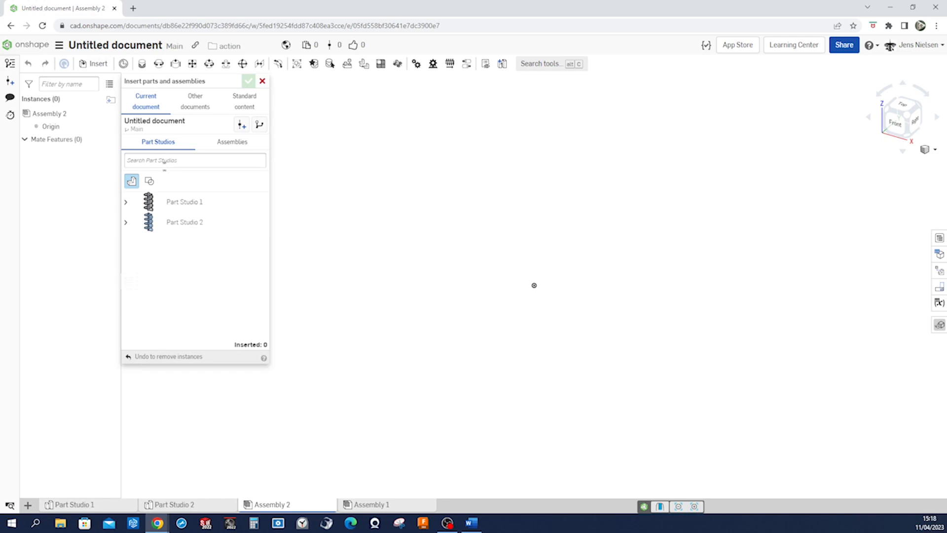
left_click(125, 222)
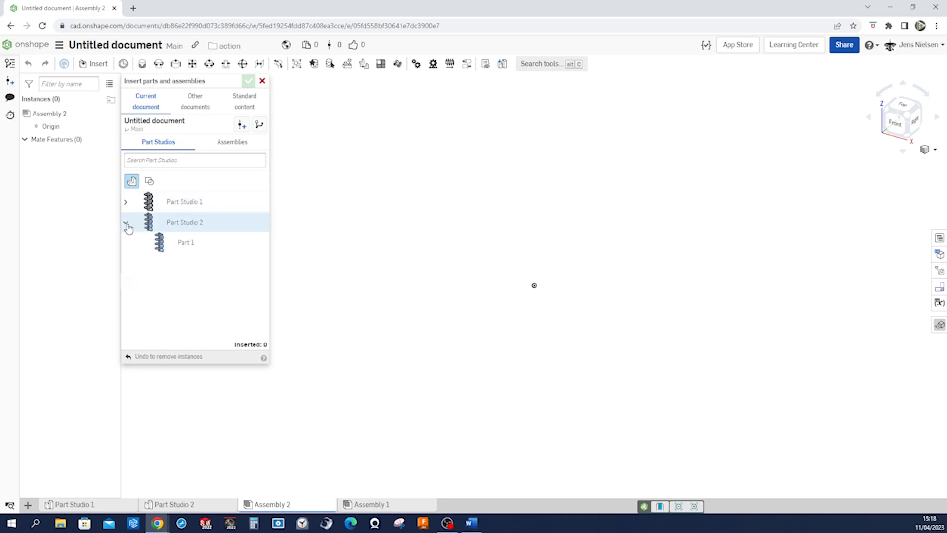
left_click(159, 242)
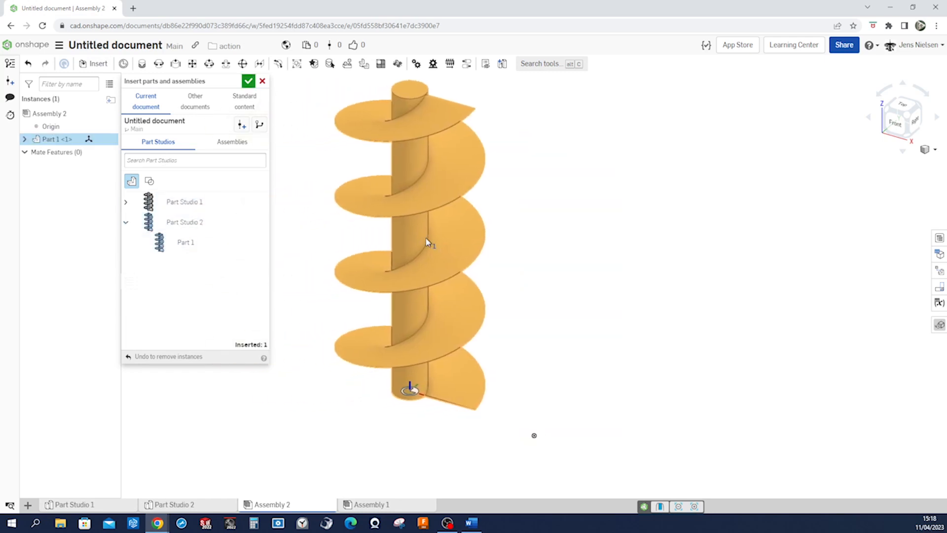
left_click(426, 242)
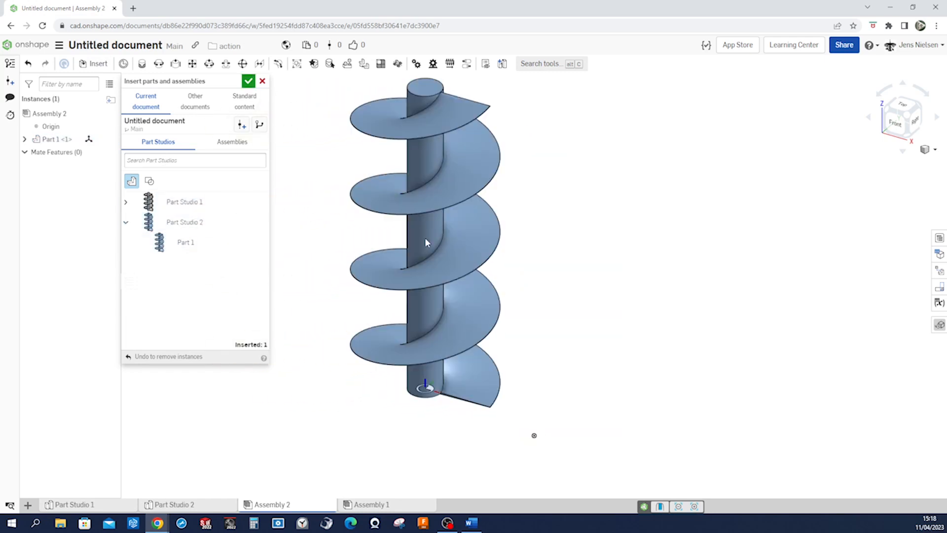
left_click(248, 82)
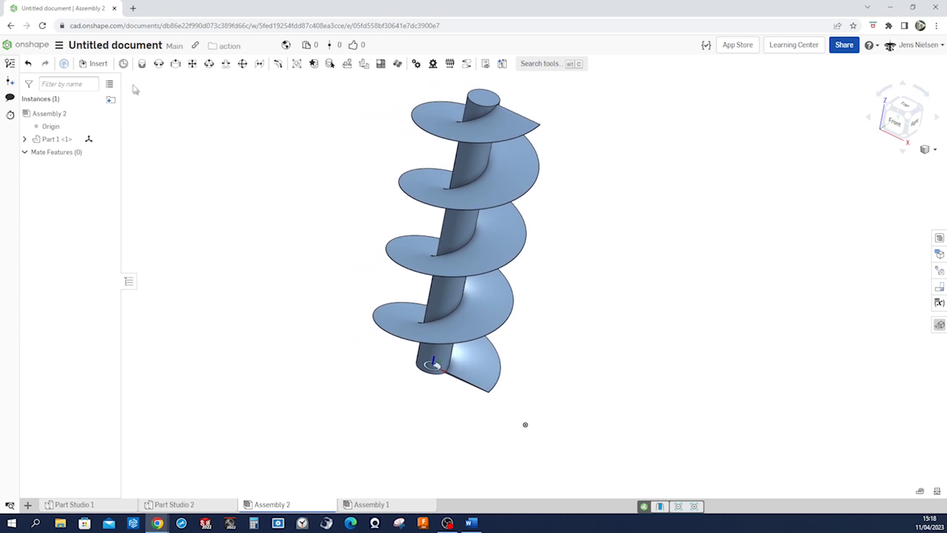
Add a mate connector at the assembly origin, aligned with the origin's Z axis
left_click(124, 64)
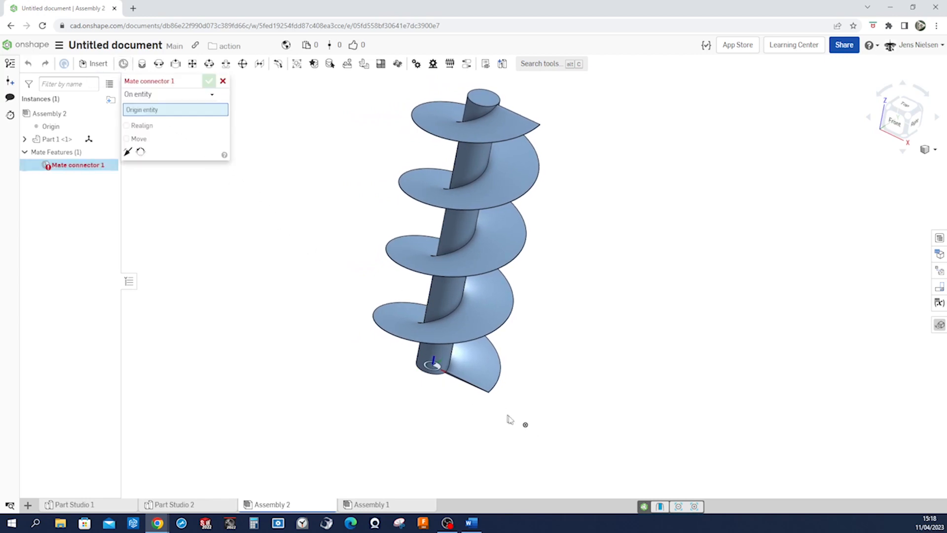
left_click(526, 425)
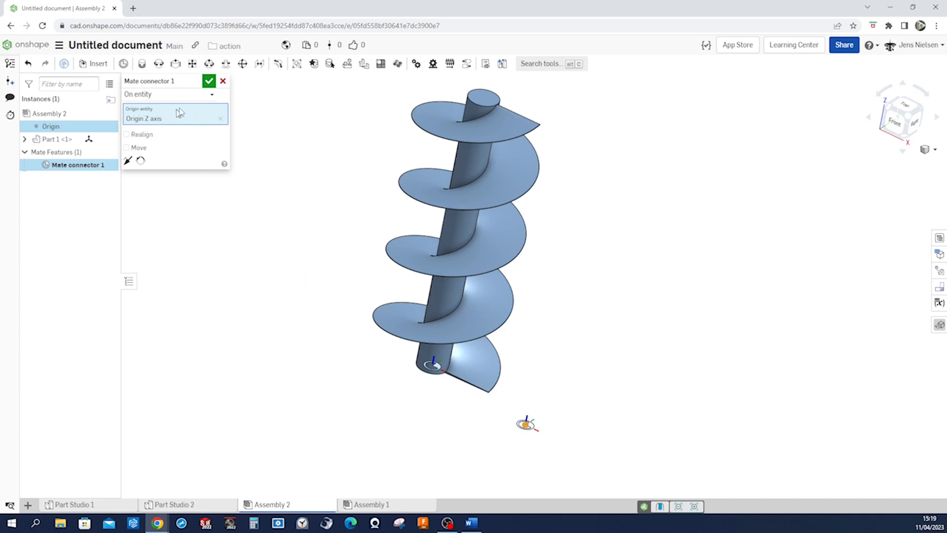
left_click(209, 81)
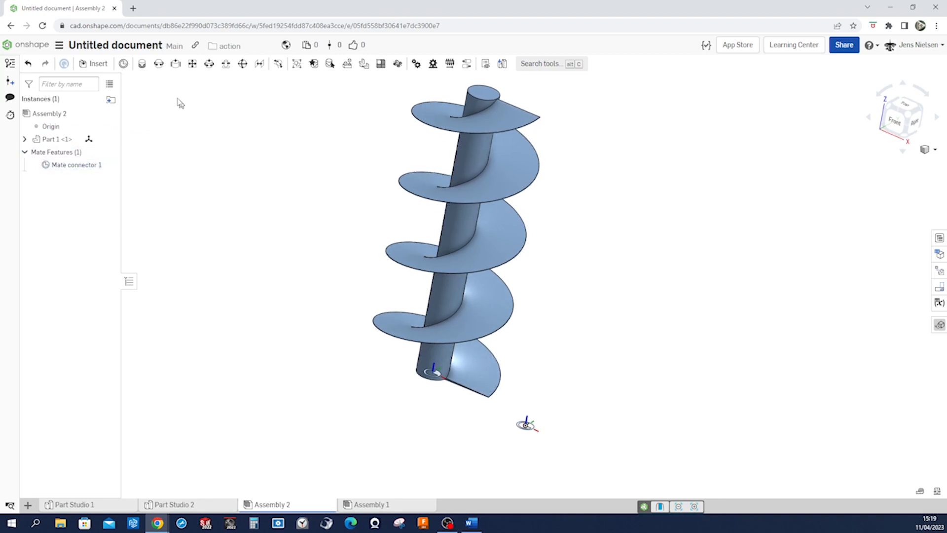
Apply a Revolute mate between the screw's mate connector and the connector at the assembly origin
left_click(158, 69)
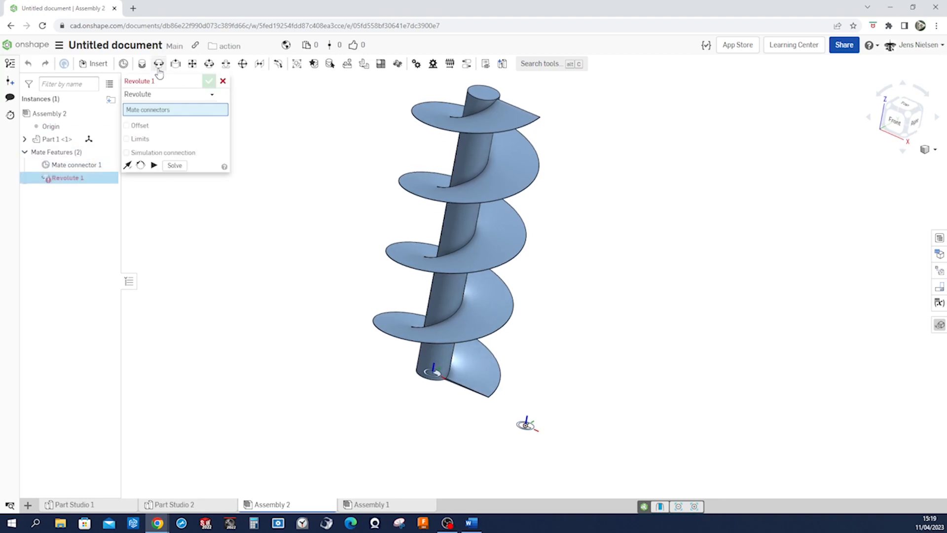
left_click(433, 375)
left_click(531, 427)
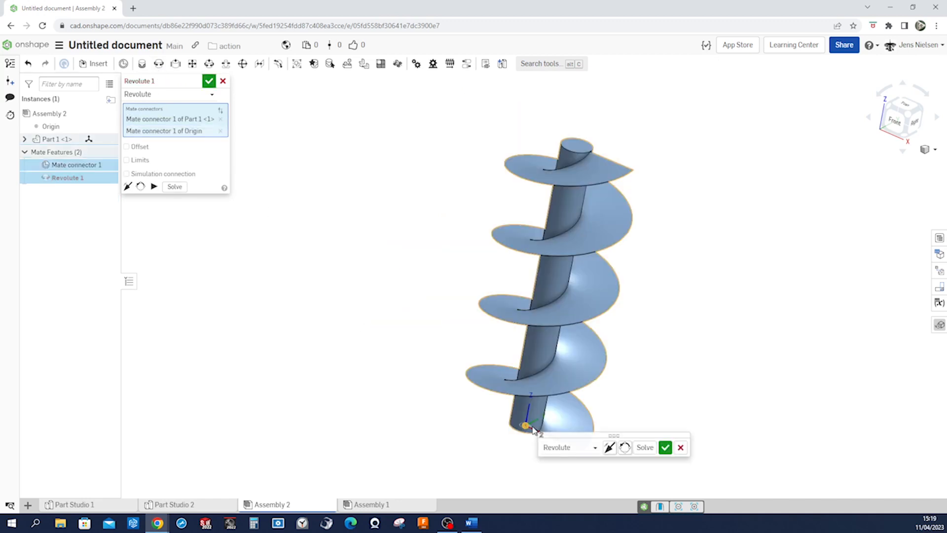
left_click(662, 446)
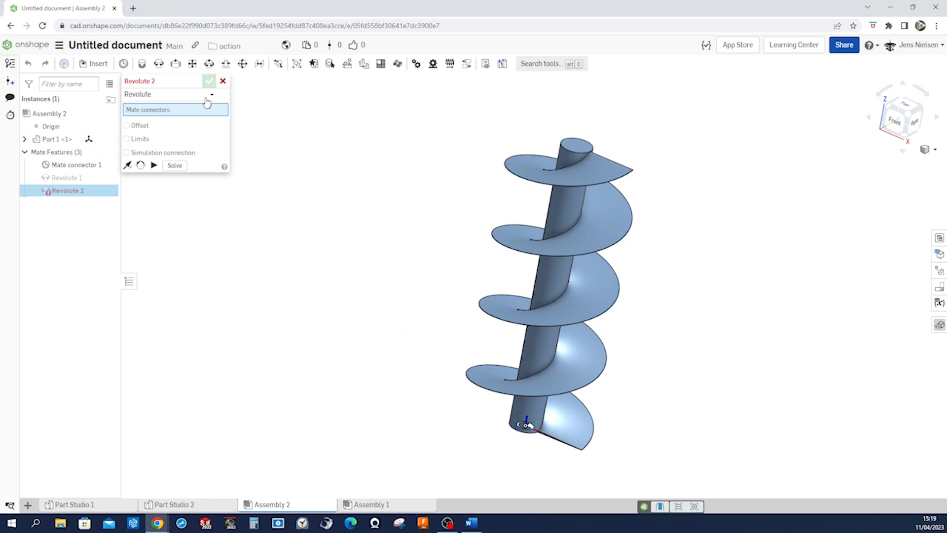
left_click(223, 81)
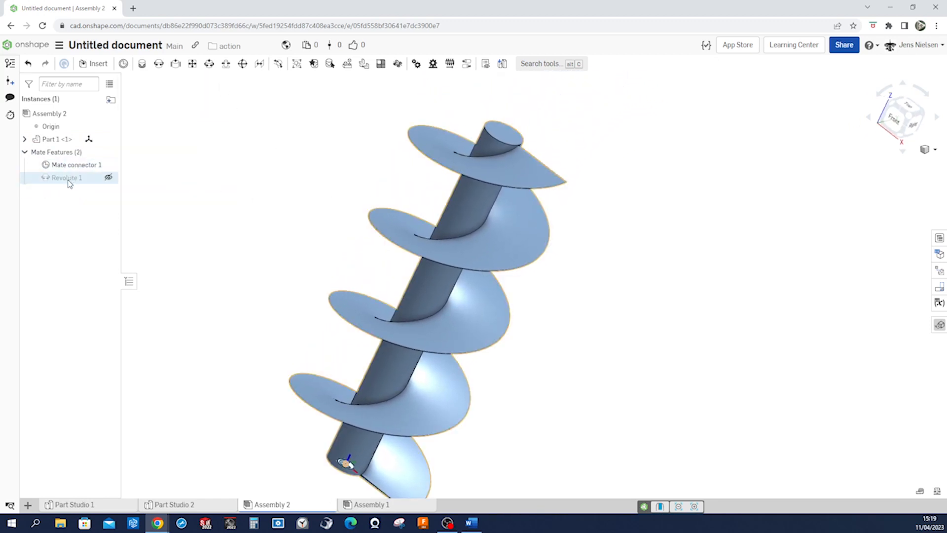
Animate the Revolute 1 mate and play the screw's rotation about its axis
right_click(69, 179)
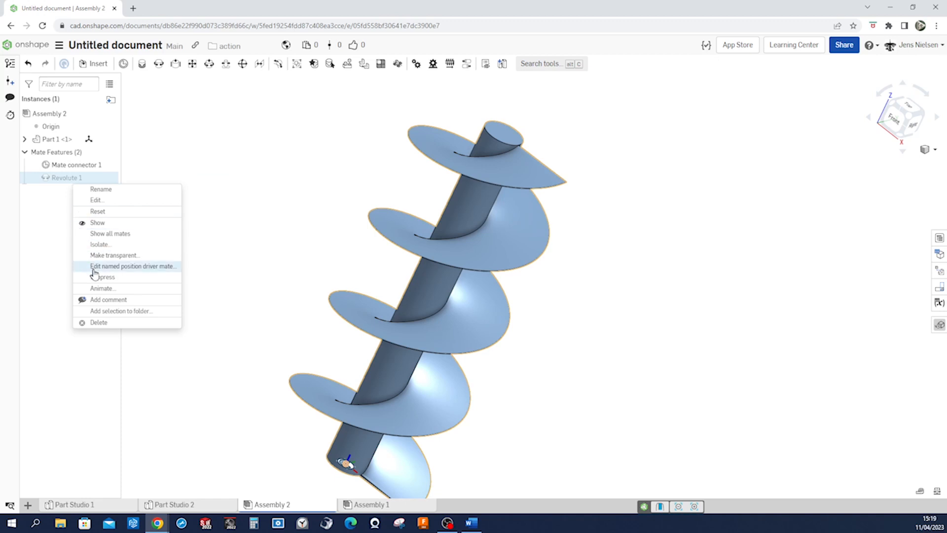
left_click(102, 288)
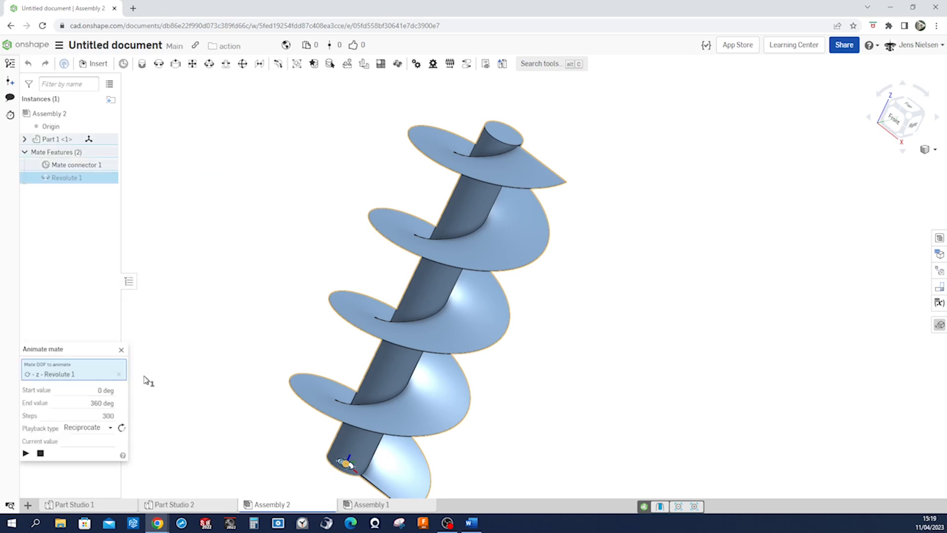
left_click(26, 453)
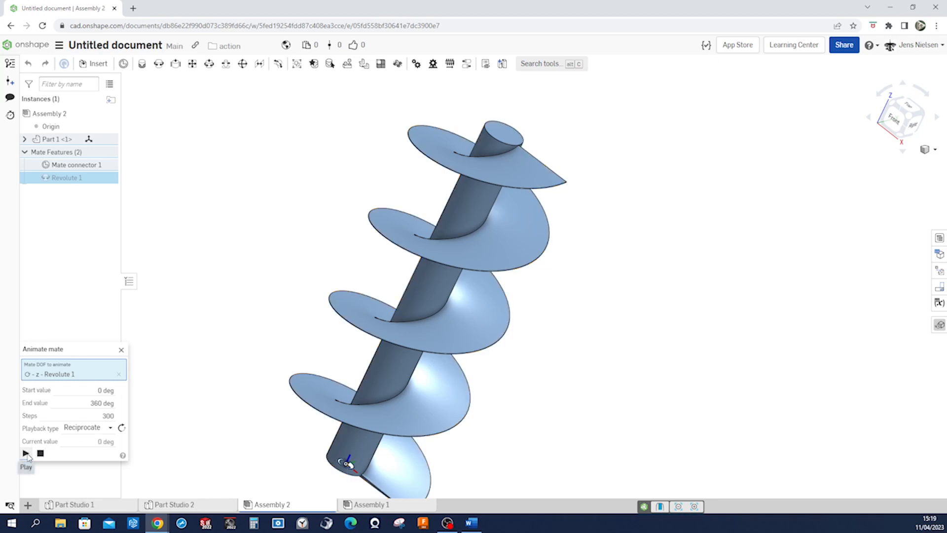